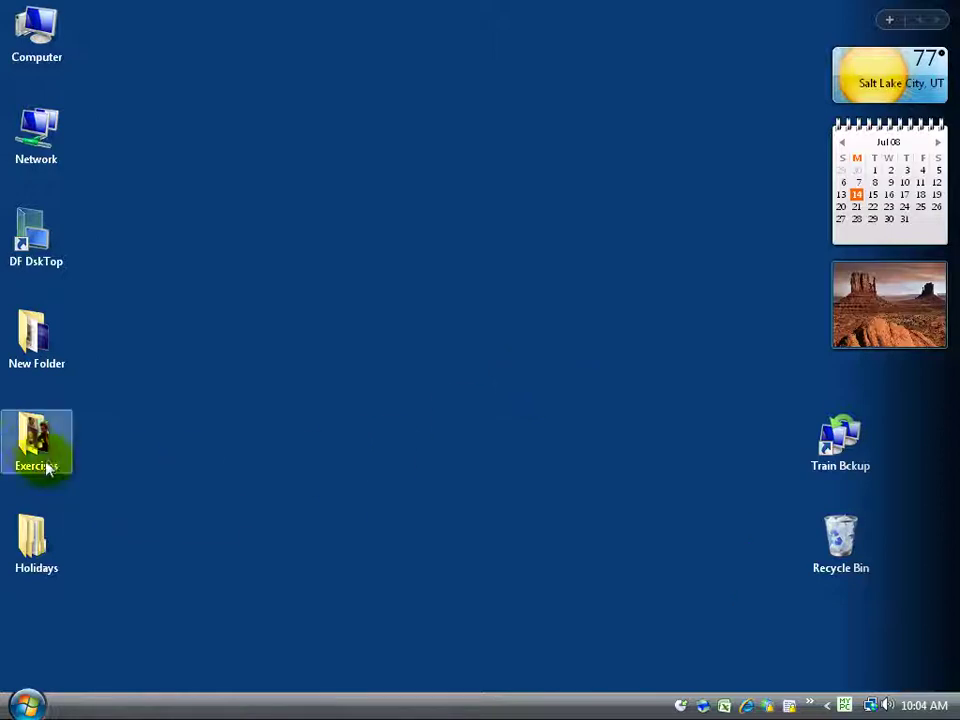
# Open the Exercises folder from the desktop
pyautogui.doubleClick(35, 450)
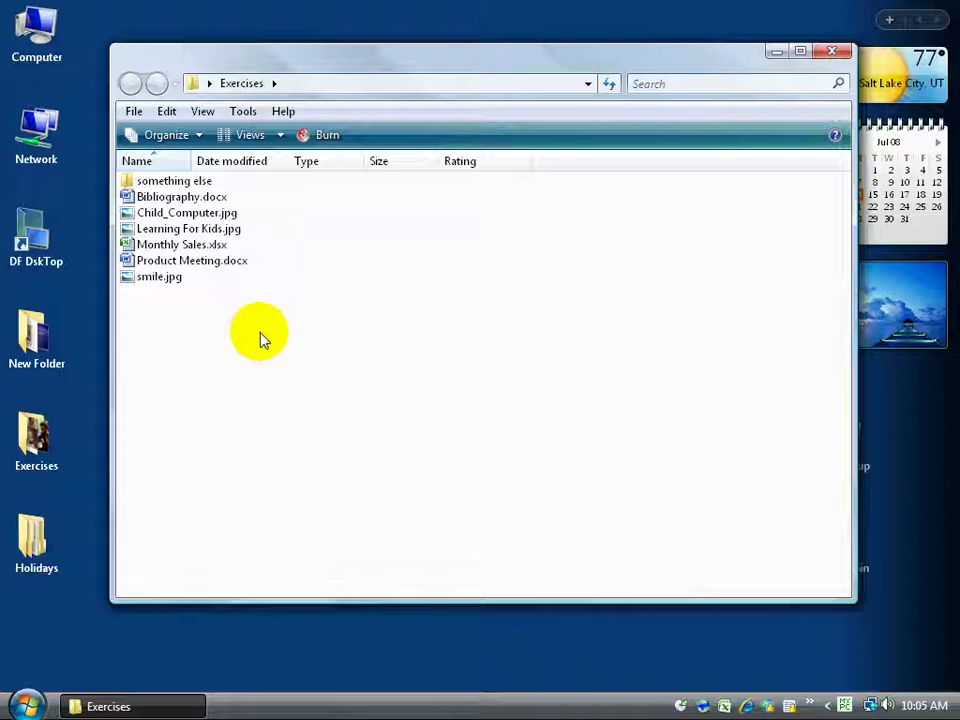
# View combined Properties (129 KB) for smile.jpg, Bibliography.docx, Learning For Kids.jpg and Monthly Sales.xlsx
pyautogui.click(182, 281)
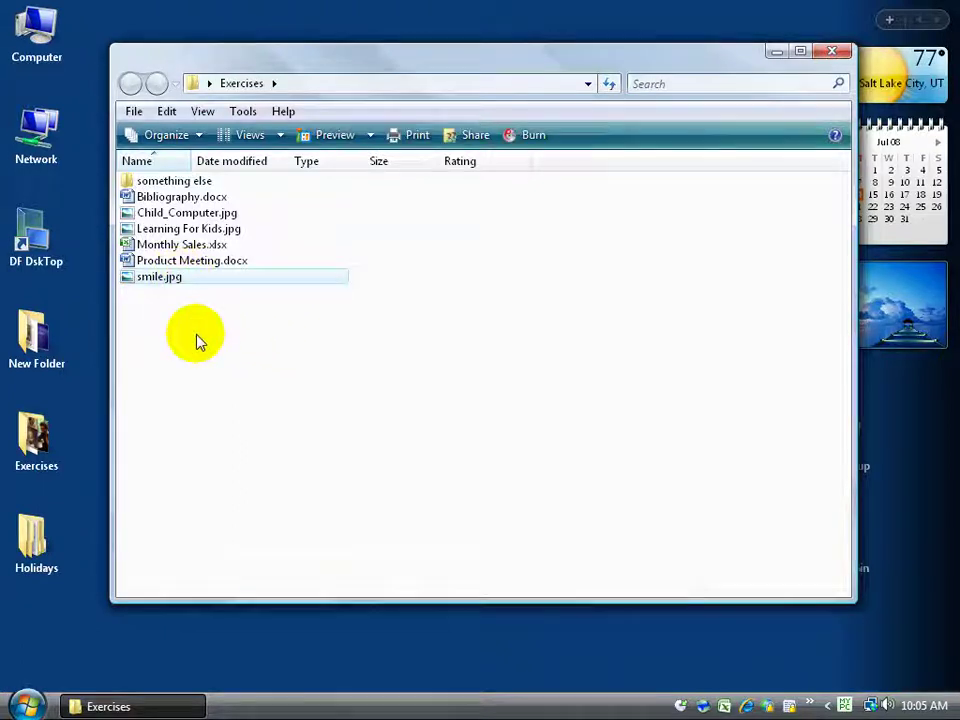
pyautogui.click(180, 196)
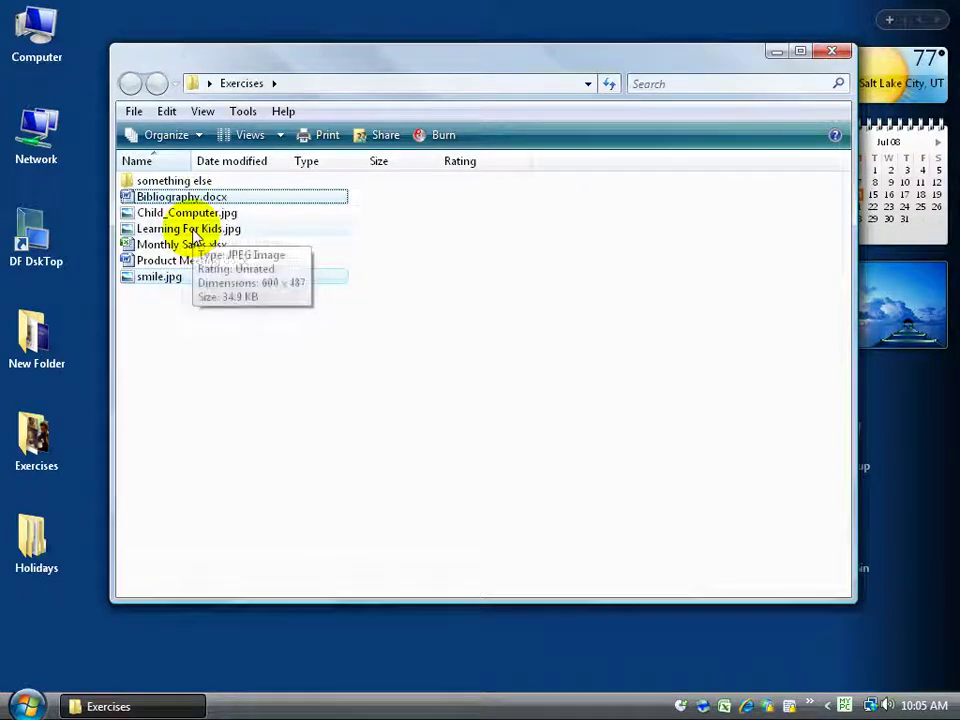
pyautogui.keyDown('ctrl'); pyautogui.click(190, 229); pyautogui.keyUp('ctrl')
pyautogui.keyDown('ctrl'); pyautogui.click(189, 244); pyautogui.keyUp('ctrl')
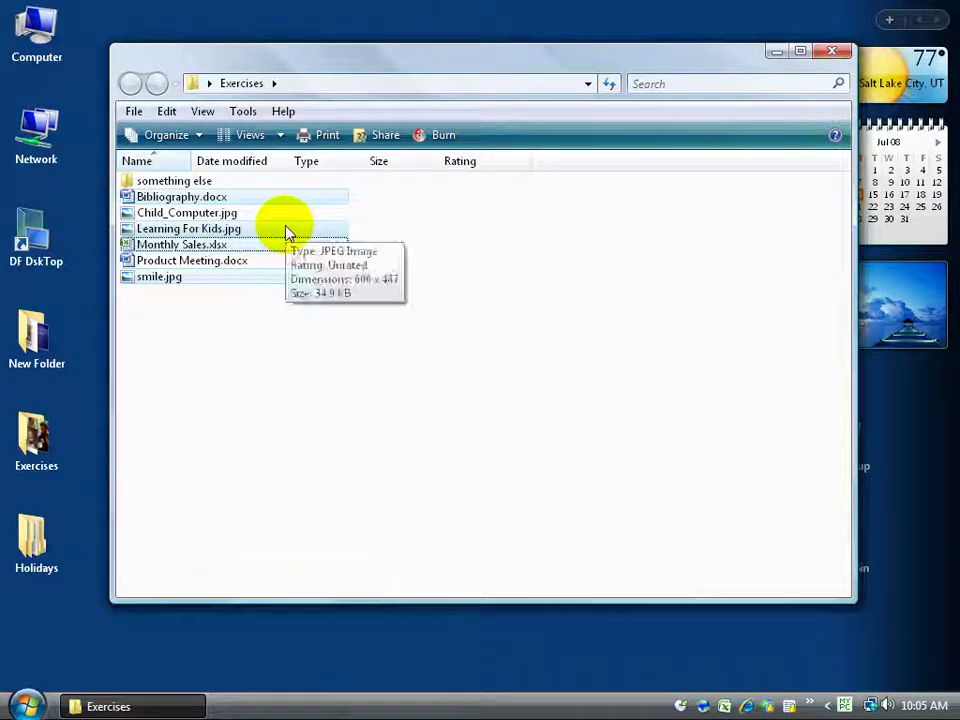
pyautogui.keyDown('ctrl'); pyautogui.click(195, 197); pyautogui.keyUp('ctrl')
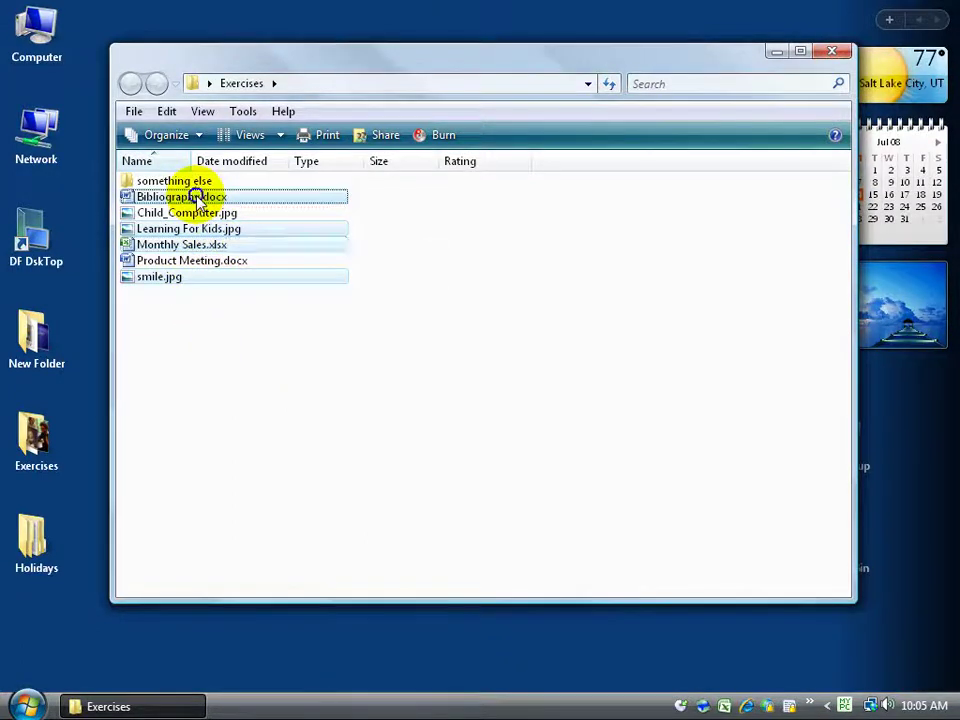
pyautogui.rightClick(197, 197)
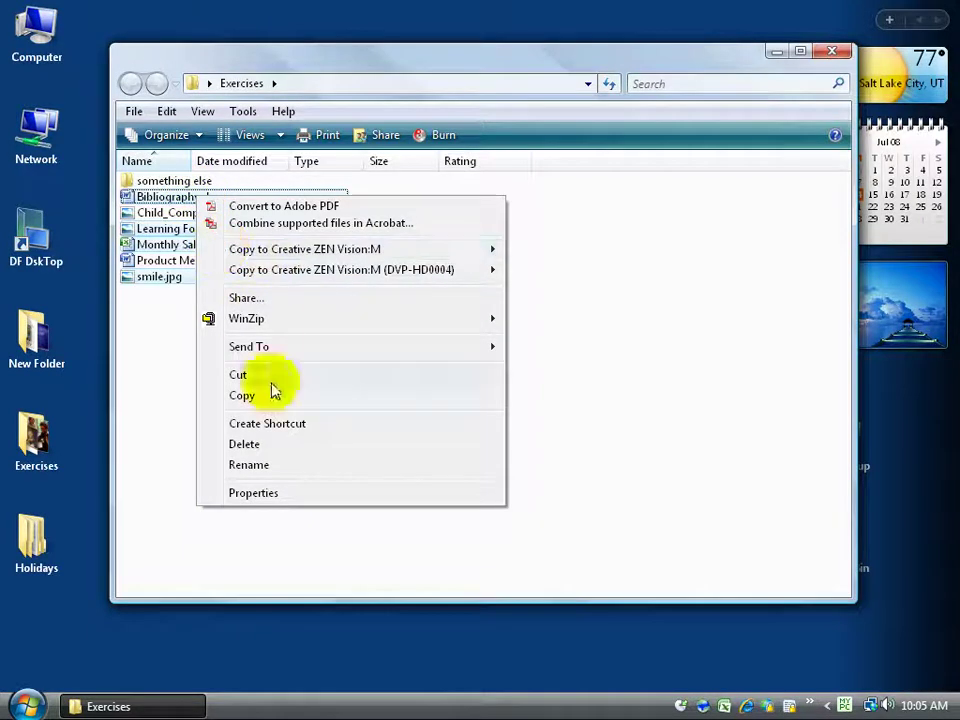
pyautogui.click(270, 494)
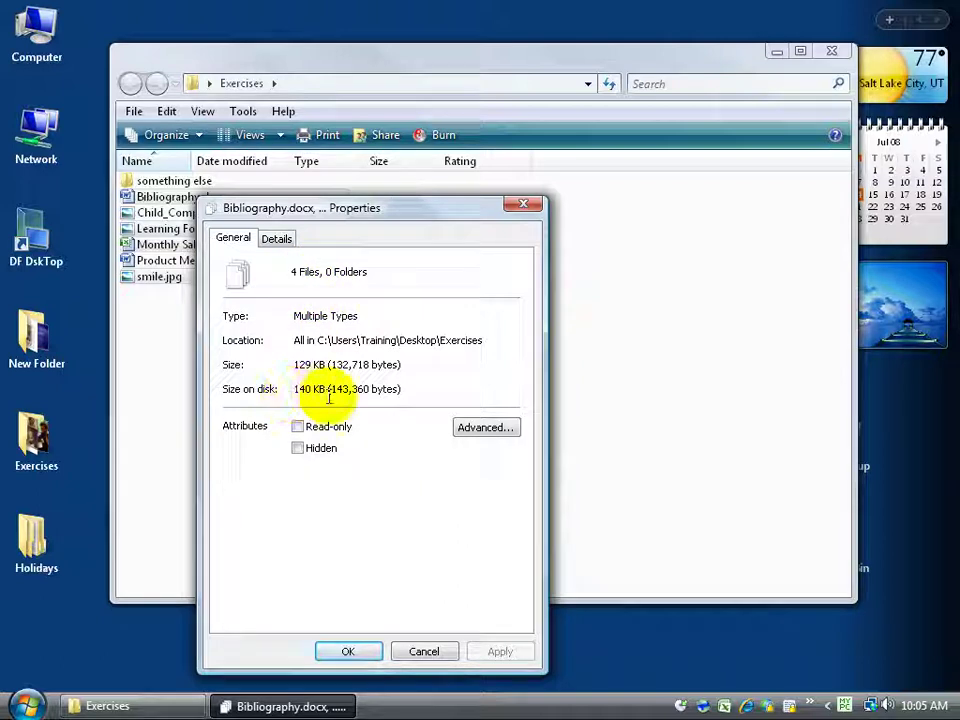
pyautogui.click(420, 651)
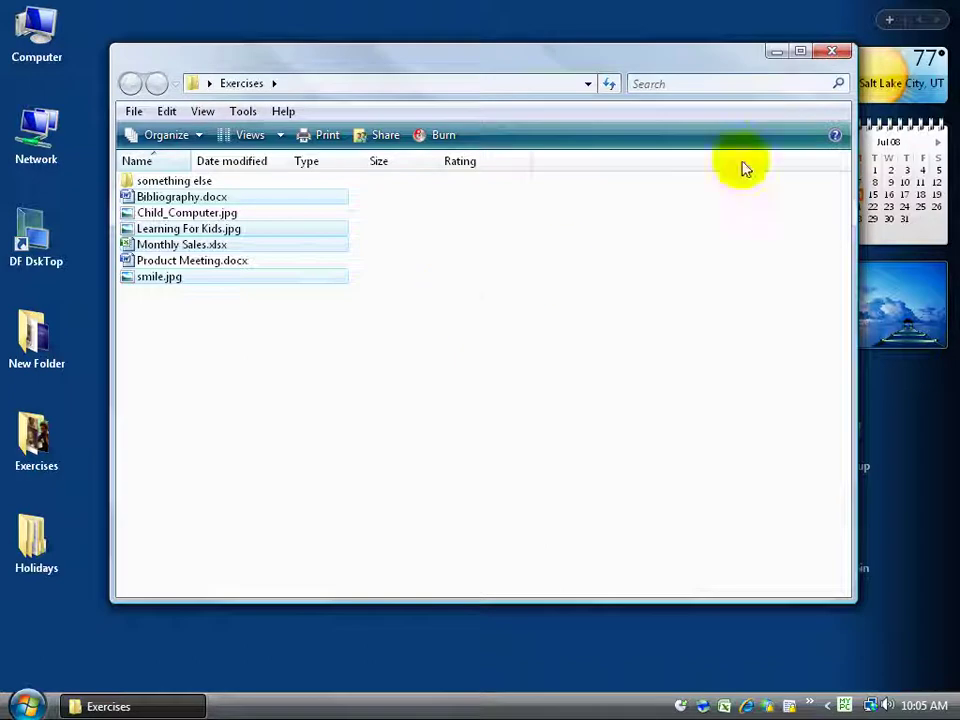
pyautogui.click(829, 53)
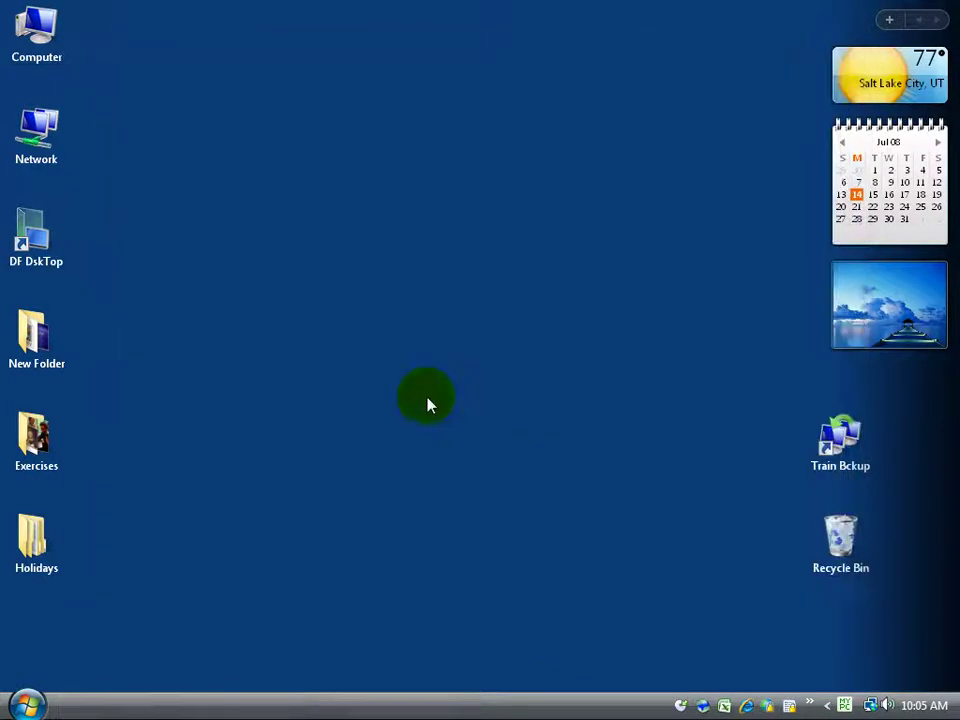
pyautogui.rightClick(36, 437)
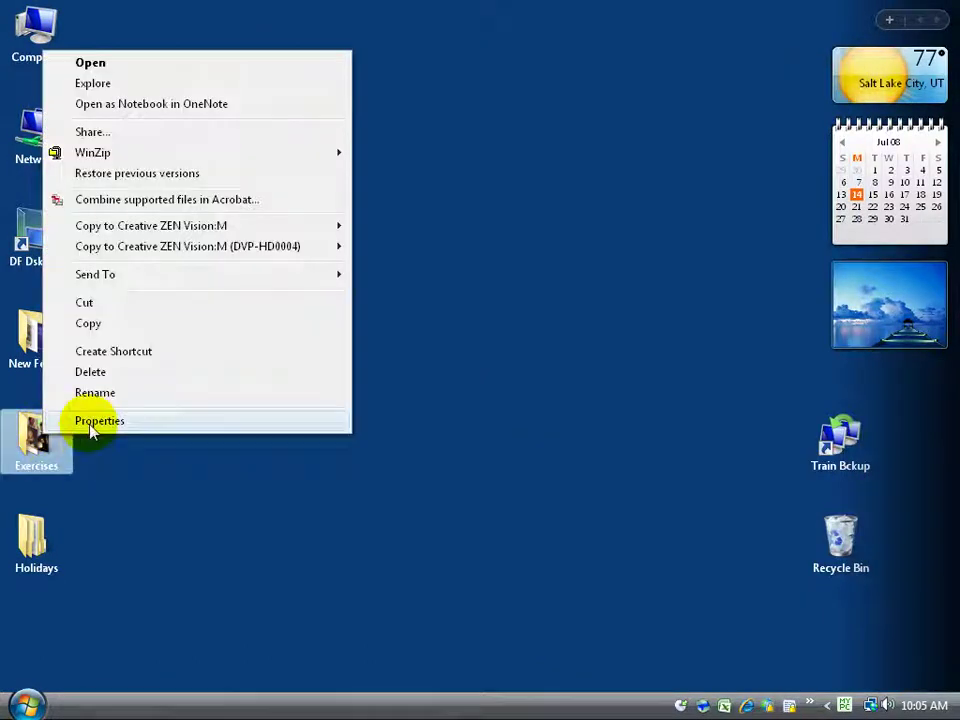
pyautogui.click(95, 421)
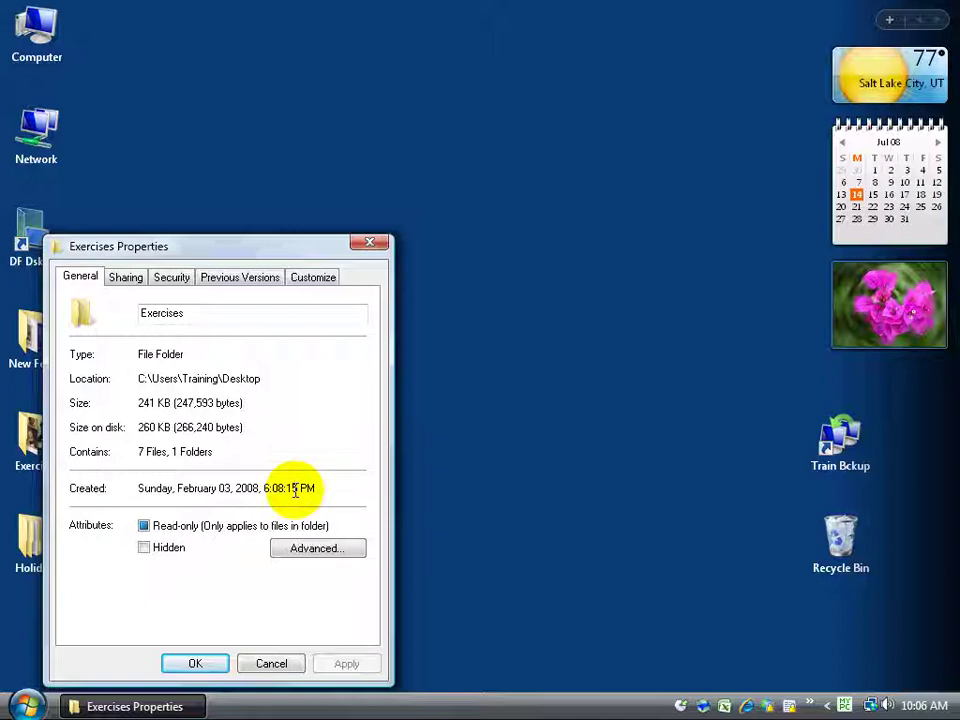
pyautogui.click(277, 664)
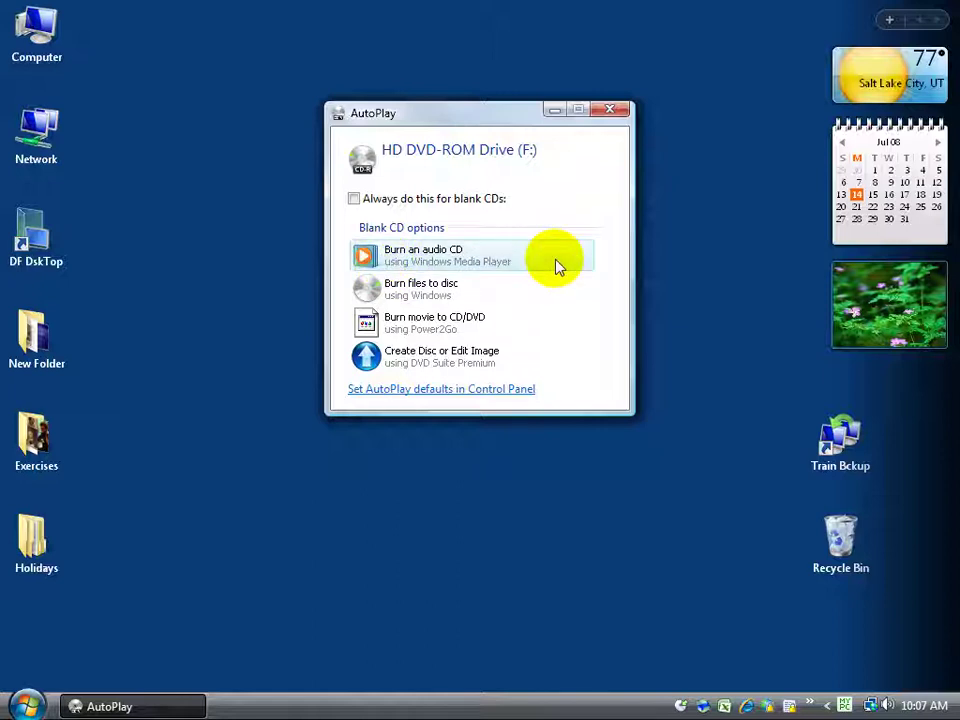
# Start an audio CD burn and add Get Down On It and Love Song - Sara Bareilles
pyautogui.click(416, 256)
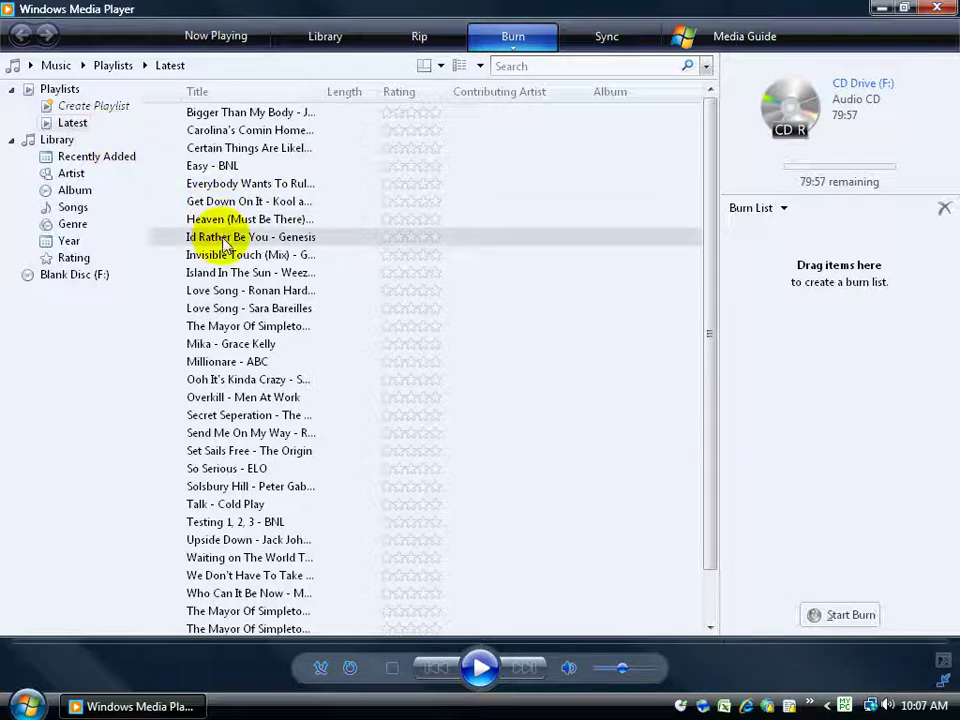
pyautogui.moveTo(275, 201)
pyautogui.mouseDown()
pyautogui.moveTo(700, 328)
pyautogui.moveTo(836, 332)
pyautogui.mouseUp()
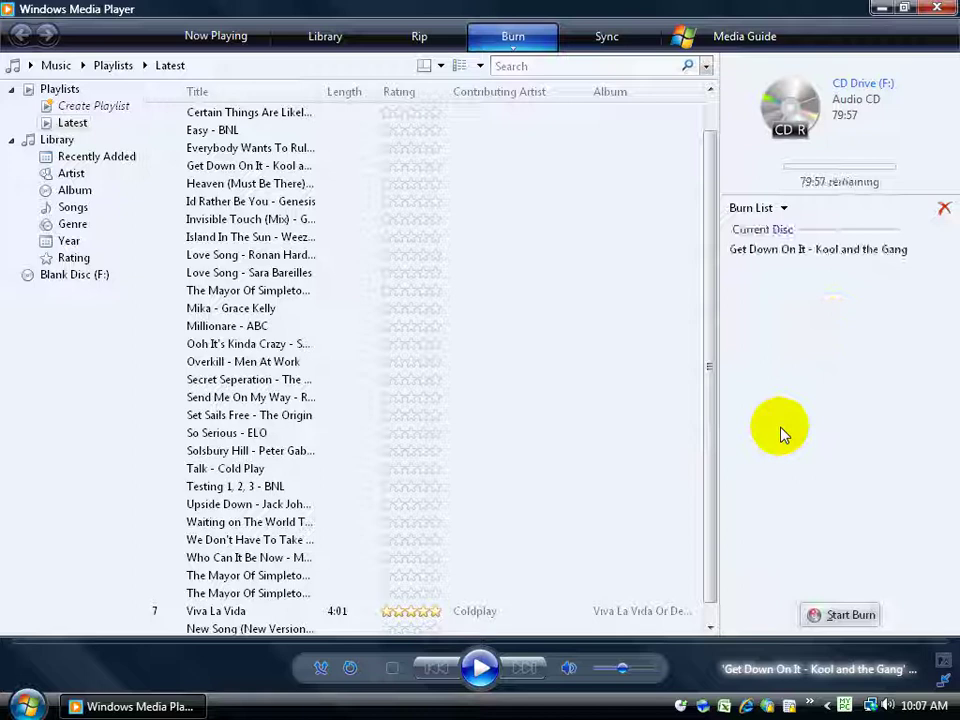
pyautogui.moveTo(253, 270)
pyautogui.mouseDown()
pyautogui.moveTo(718, 369)
pyautogui.moveTo(821, 429)
pyautogui.mouseUp()
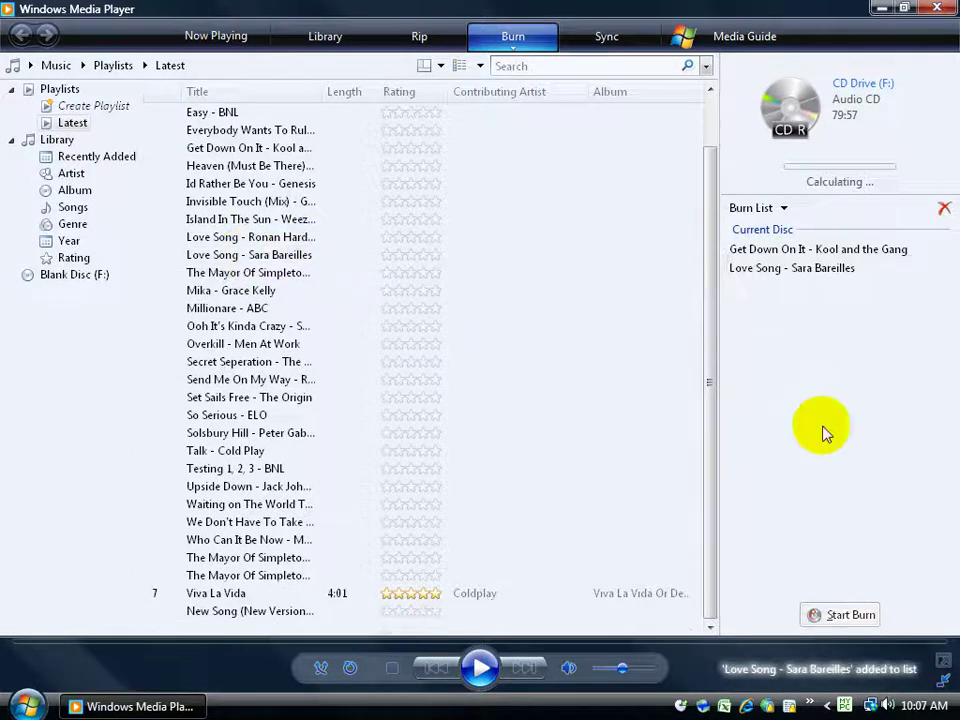
# Remove Love Song and Get Down On It from the burn list
pyautogui.moveTo(729, 276)
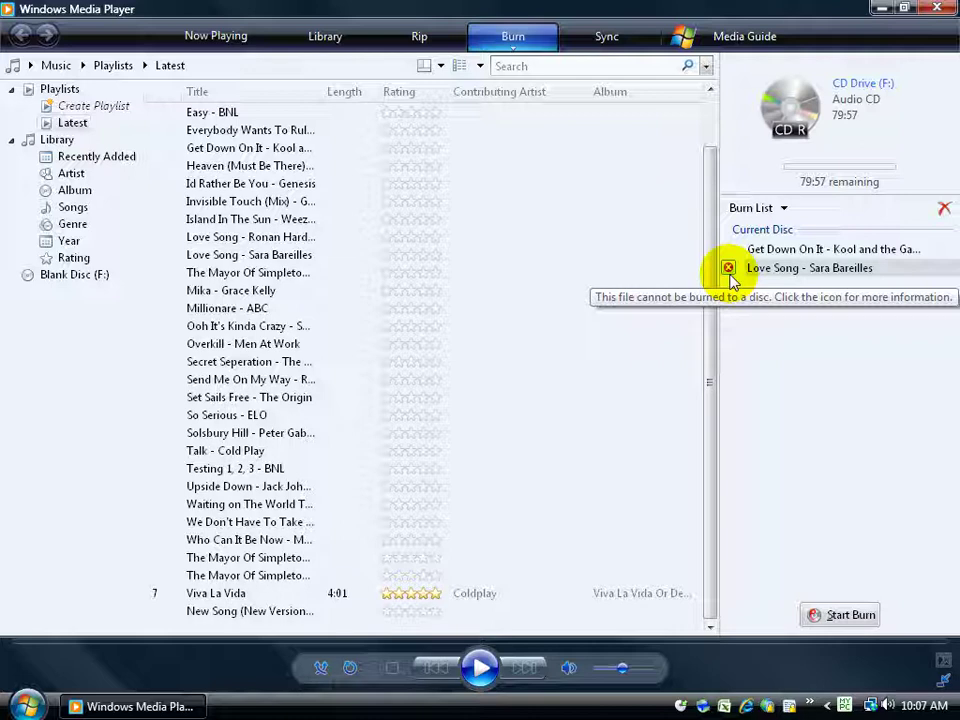
pyautogui.rightClick(774, 276)
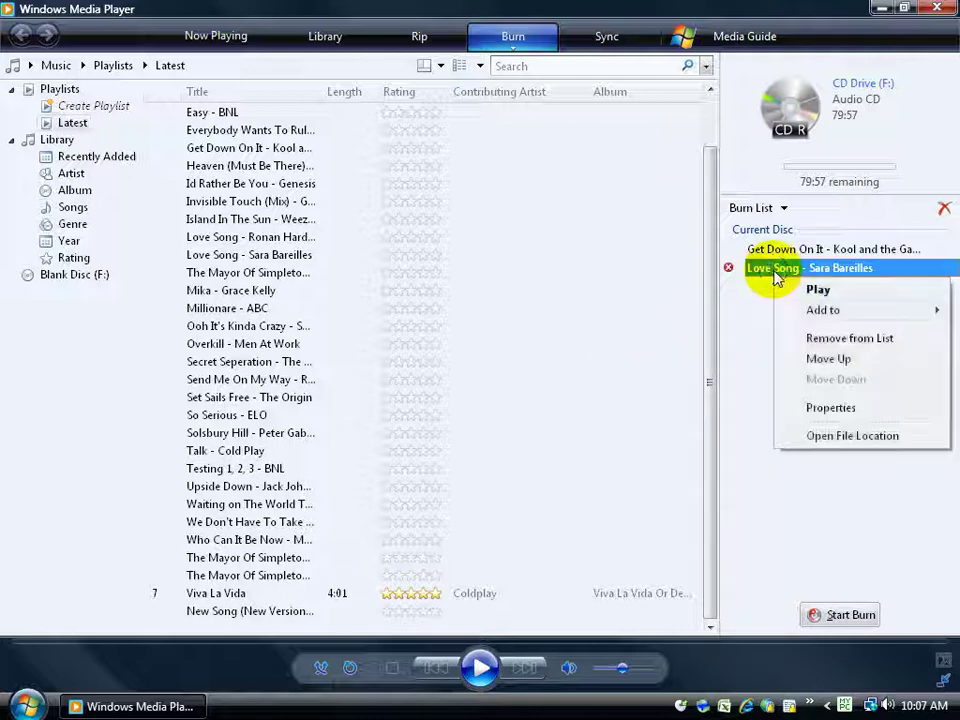
pyautogui.click(821, 338)
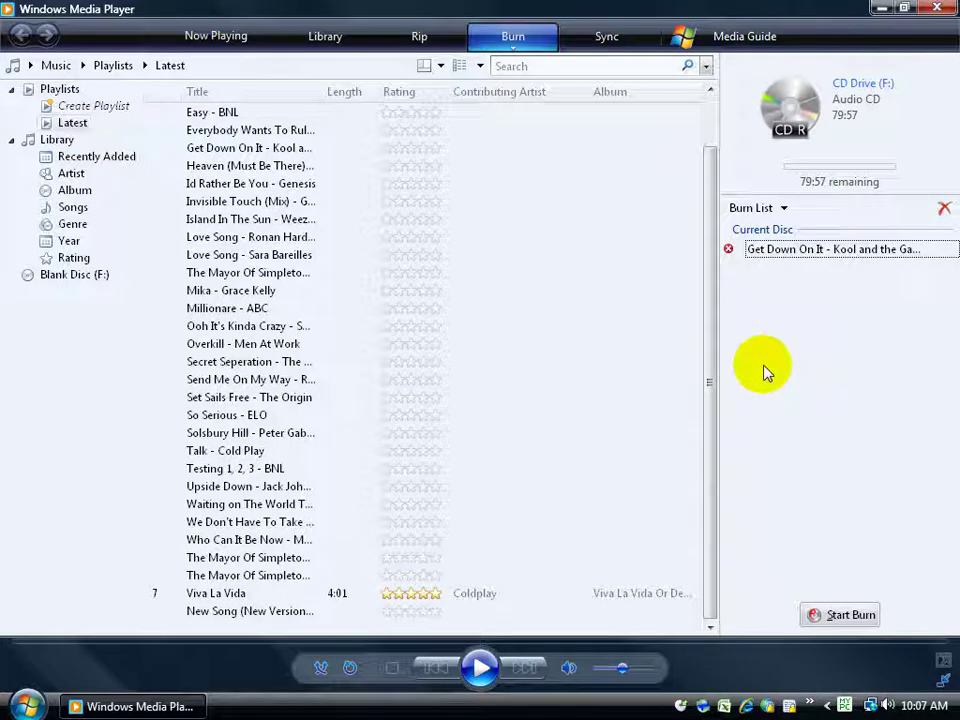
pyautogui.rightClick(785, 254)
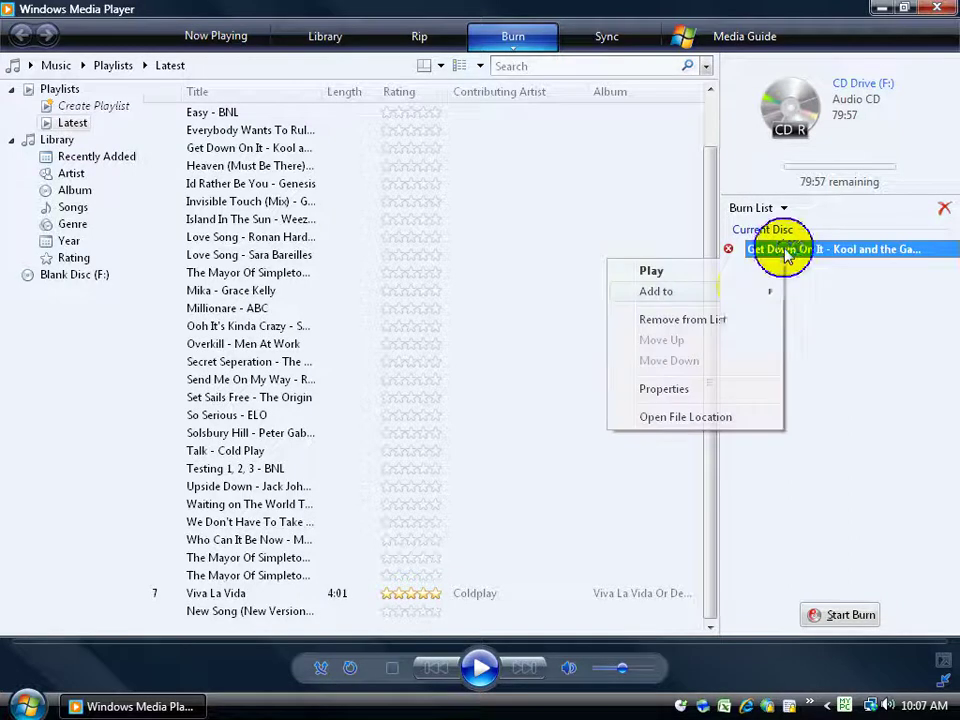
pyautogui.click(726, 318)
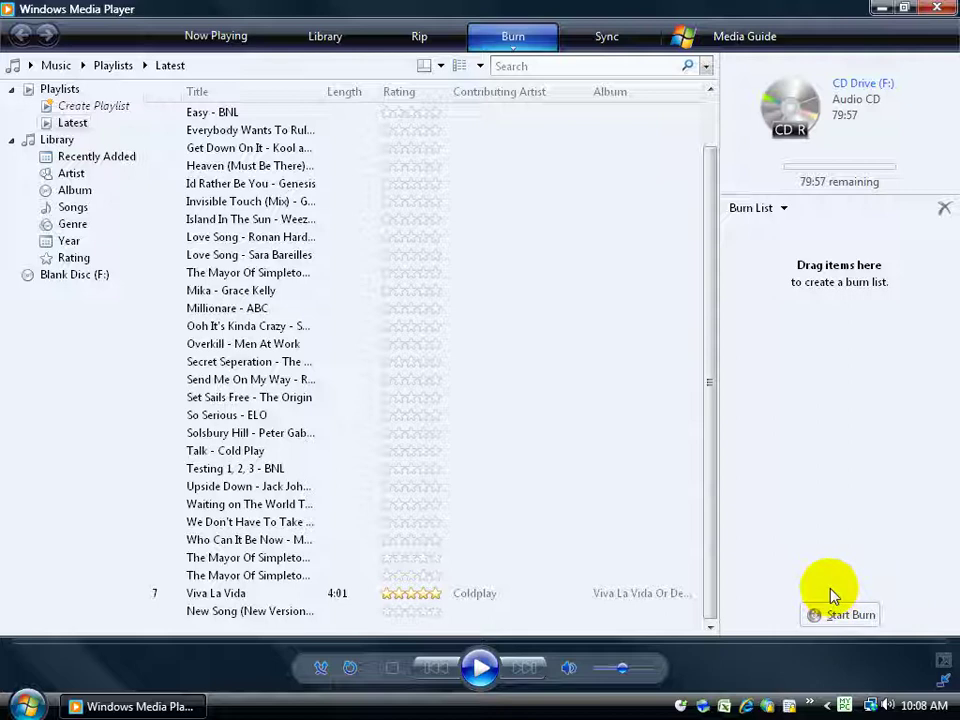
# Close Windows Media Player and reopen the Exercises folder from the desktop
pyautogui.click(937, 8)
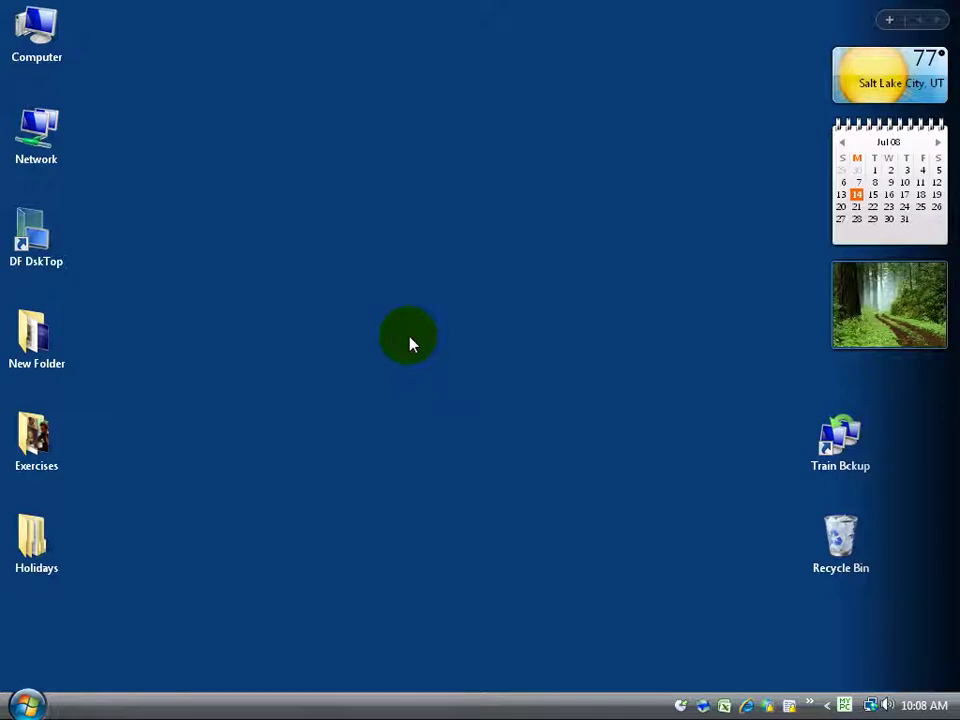
pyautogui.click(36, 440)
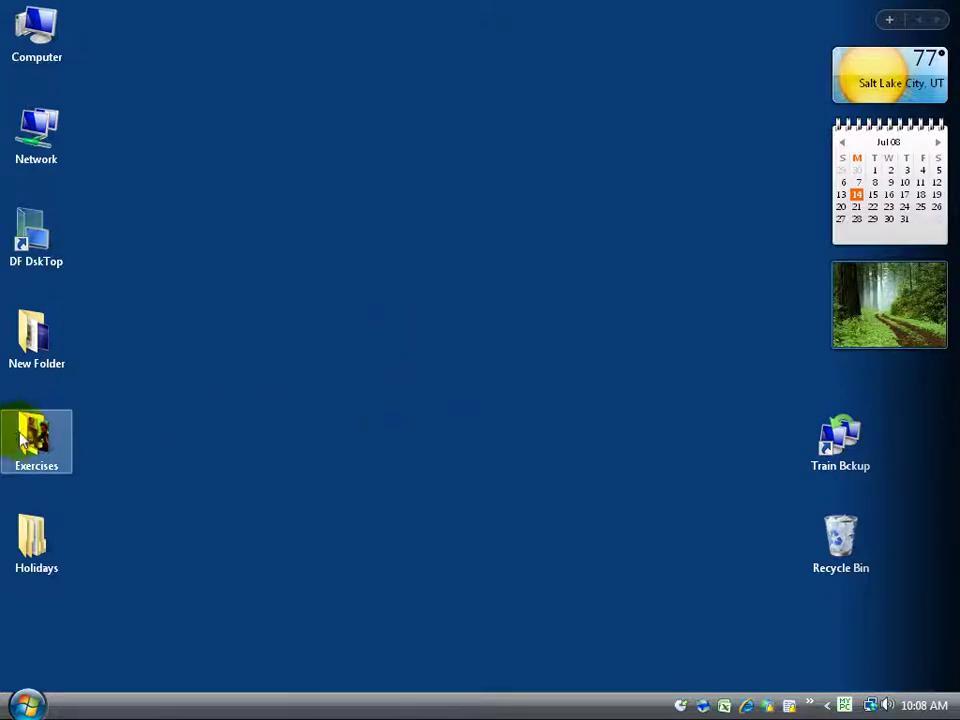
pyautogui.doubleClick(20, 437)
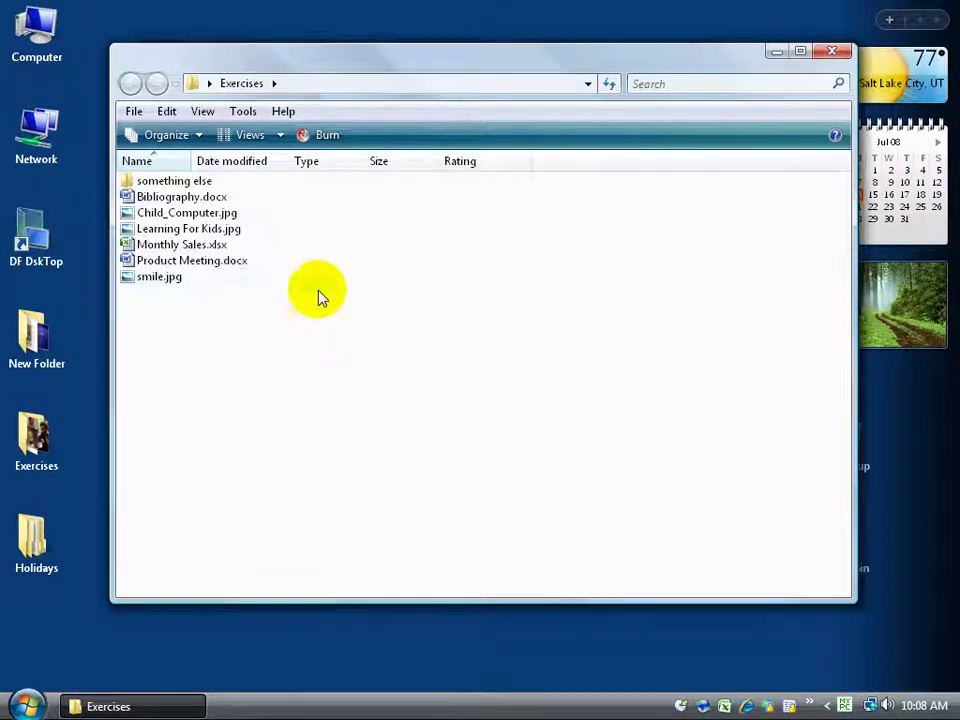
# Select smile.jpg, Learning For Kids.jpg and Bibliography.docx, then clear the selection
pyautogui.click(165, 278)
pyautogui.keyDown('ctrl'); pyautogui.click(180, 229); pyautogui.keyUp('ctrl')
pyautogui.keyDown('ctrl'); pyautogui.click(184, 198); pyautogui.keyUp('ctrl')
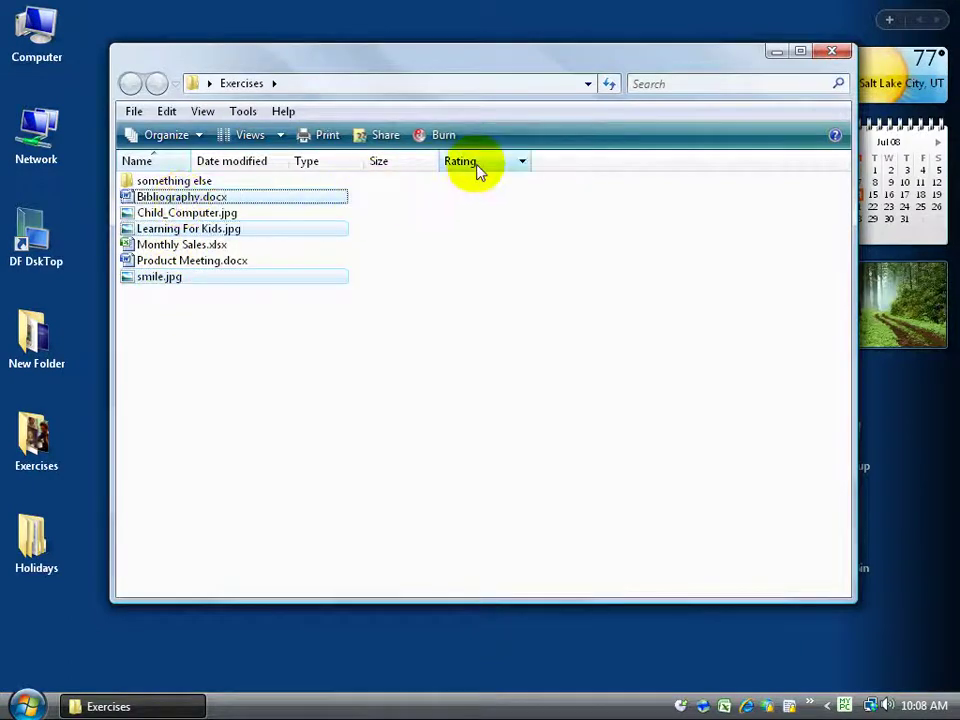
pyautogui.click(583, 484)
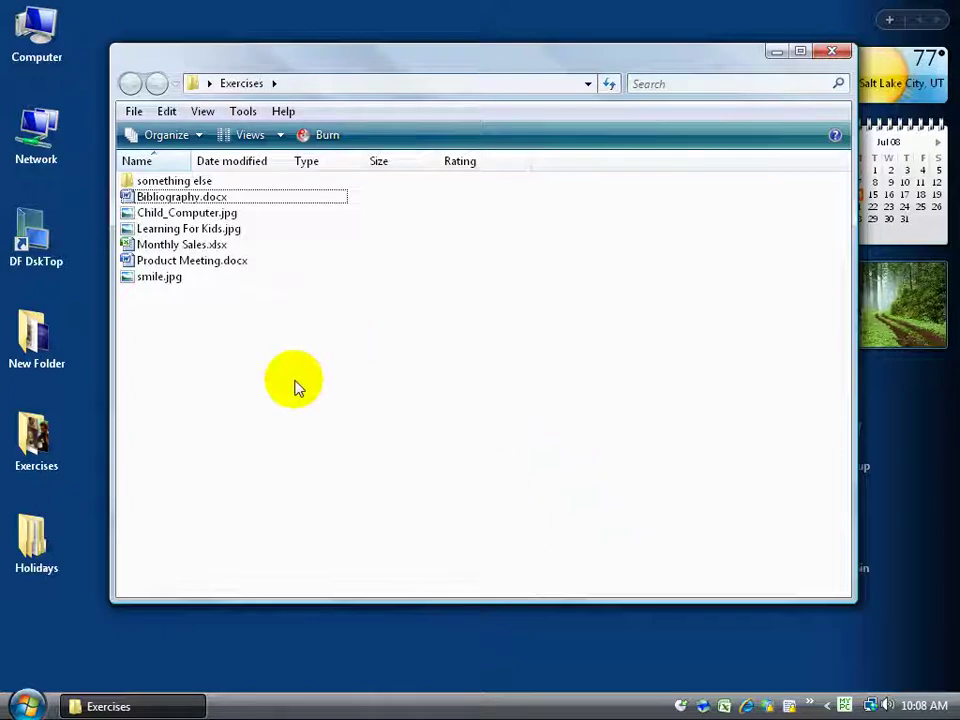
# Look inside the something else subfolder, return to Exercises and deselect it
pyautogui.doubleClick(158, 182)
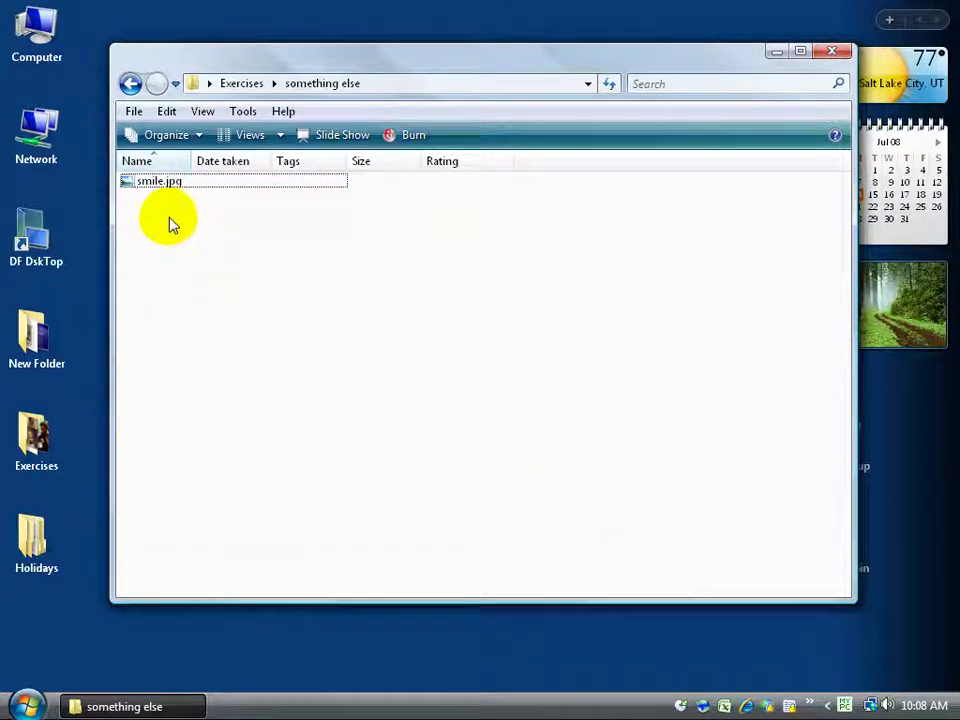
pyautogui.click(130, 84)
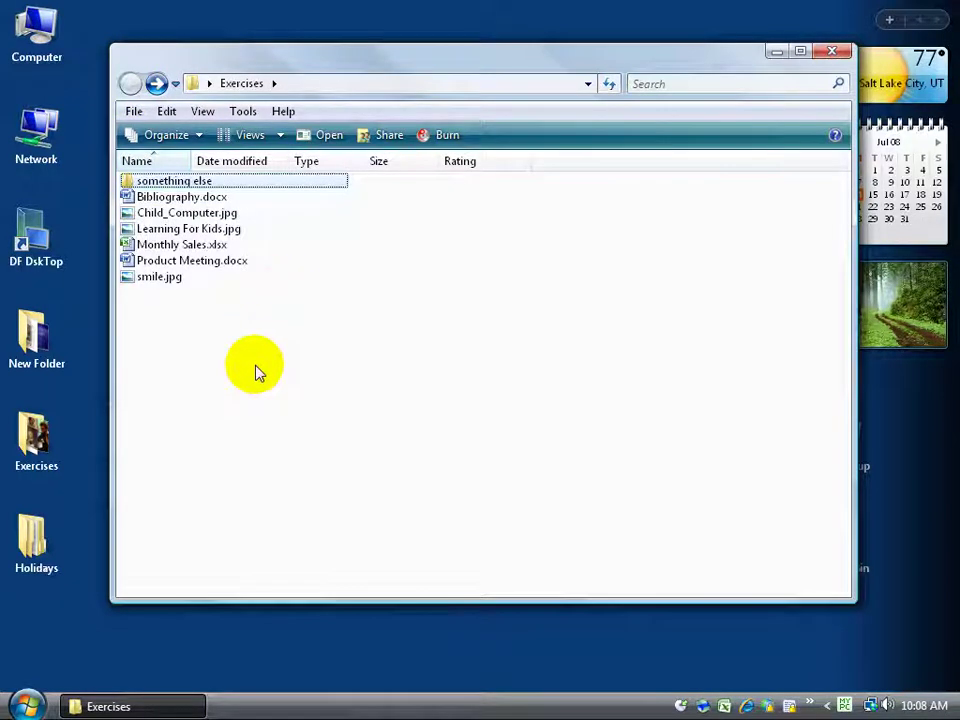
pyautogui.click(368, 350)
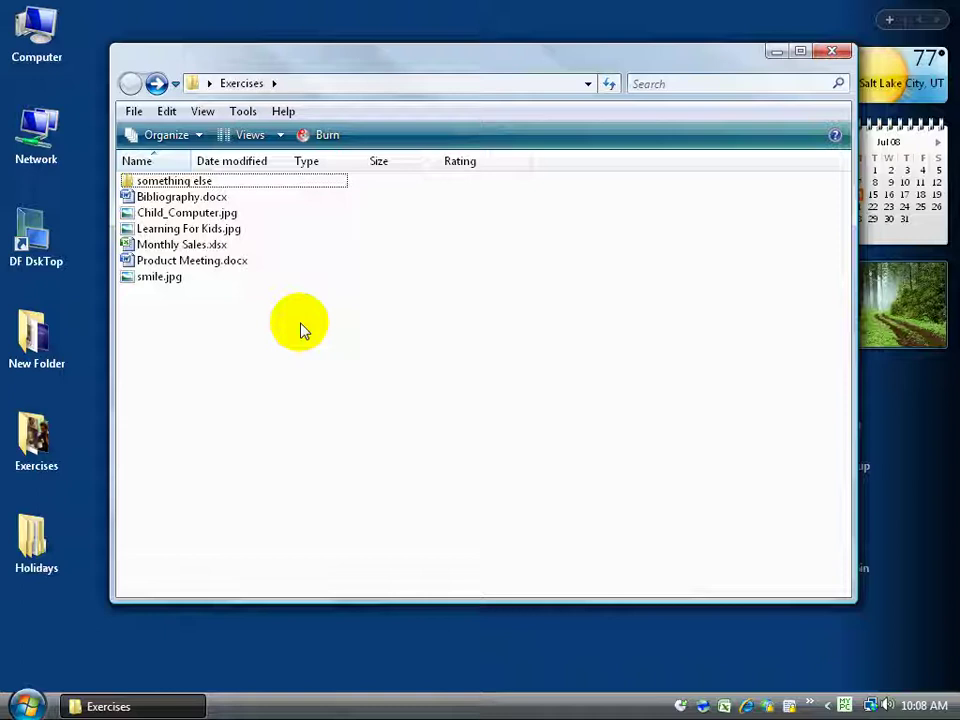
# Start burning the Exercises files to disc and show the formatting options
pyautogui.click(318, 139)
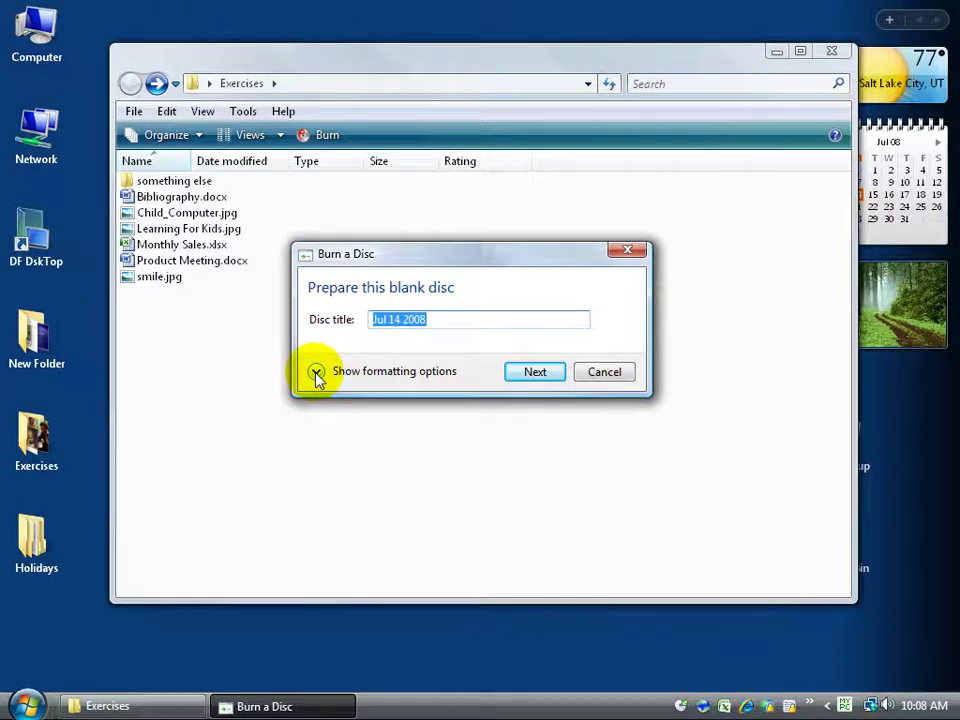
pyautogui.click(316, 372)
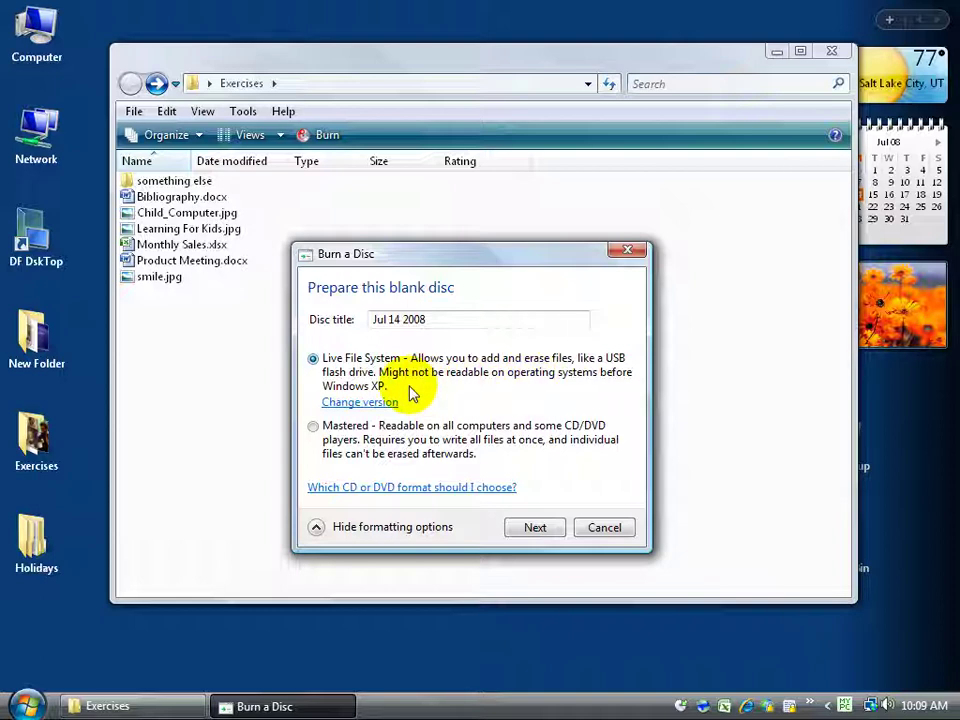
# Format the disc as Mastered with the title 'top secret' and confirm
pyautogui.click(314, 427)
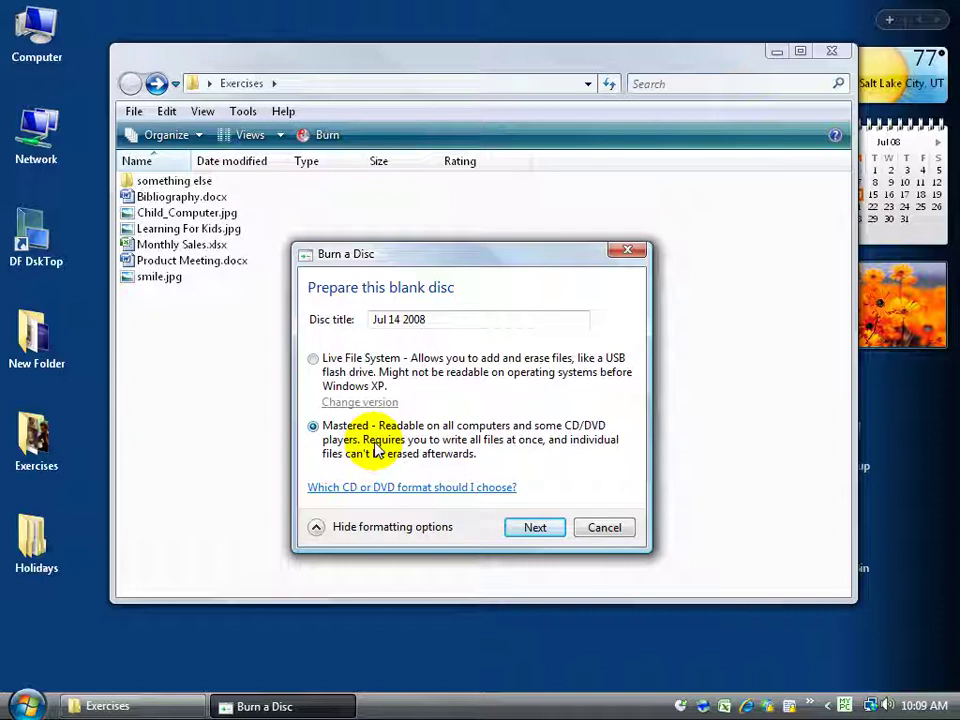
pyautogui.click(472, 320)
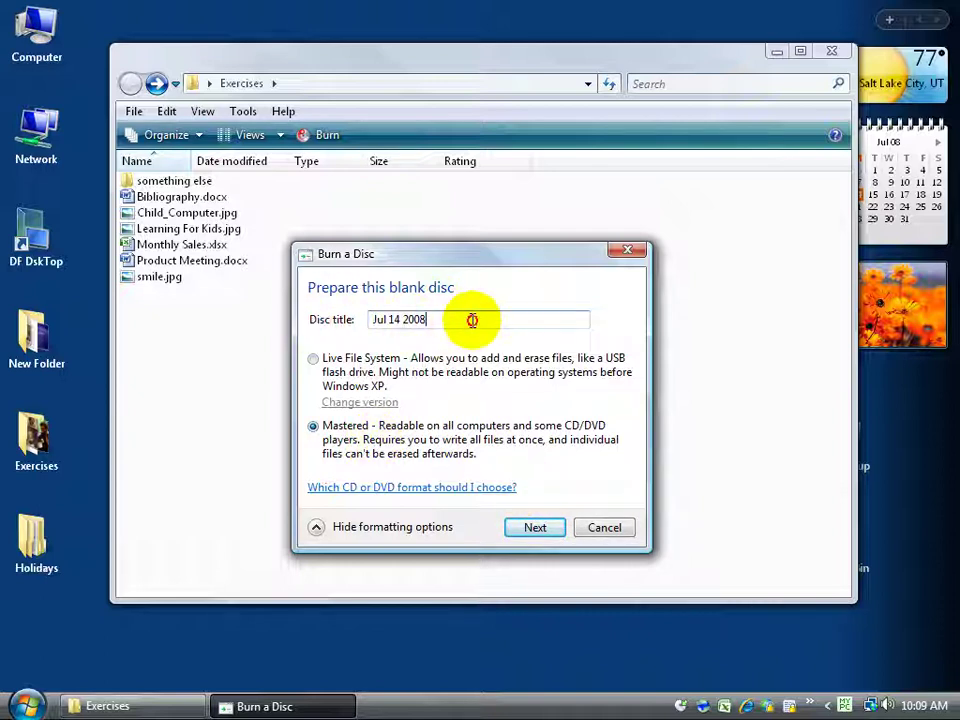
pyautogui.moveTo(472, 320); pyautogui.dragTo(362, 328)
pyautogui.write('to')
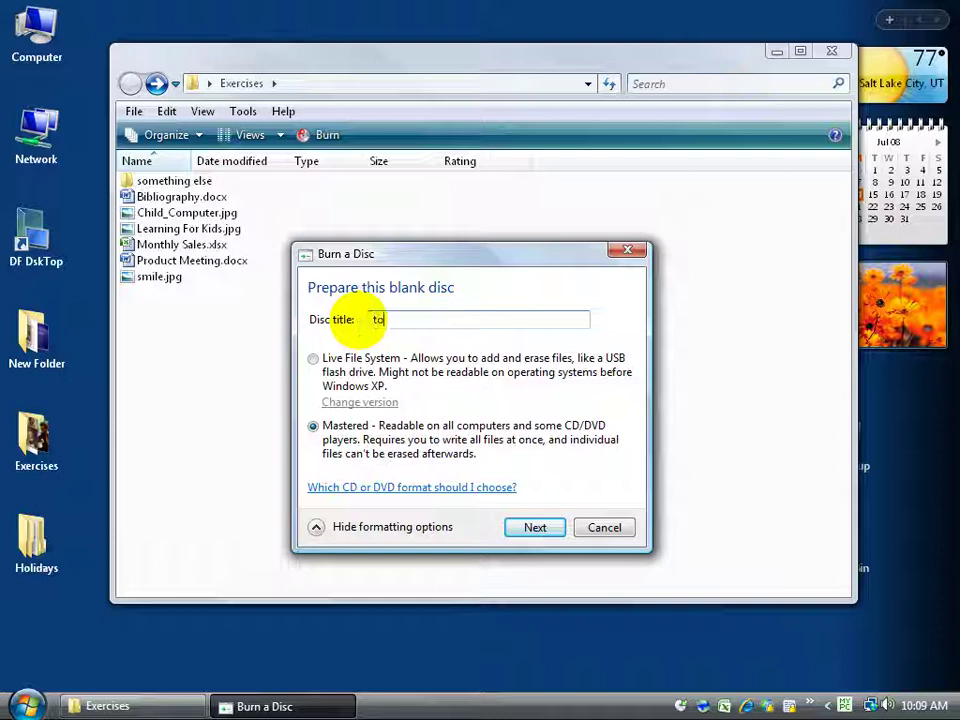
pyautogui.write('p secret dnadf')
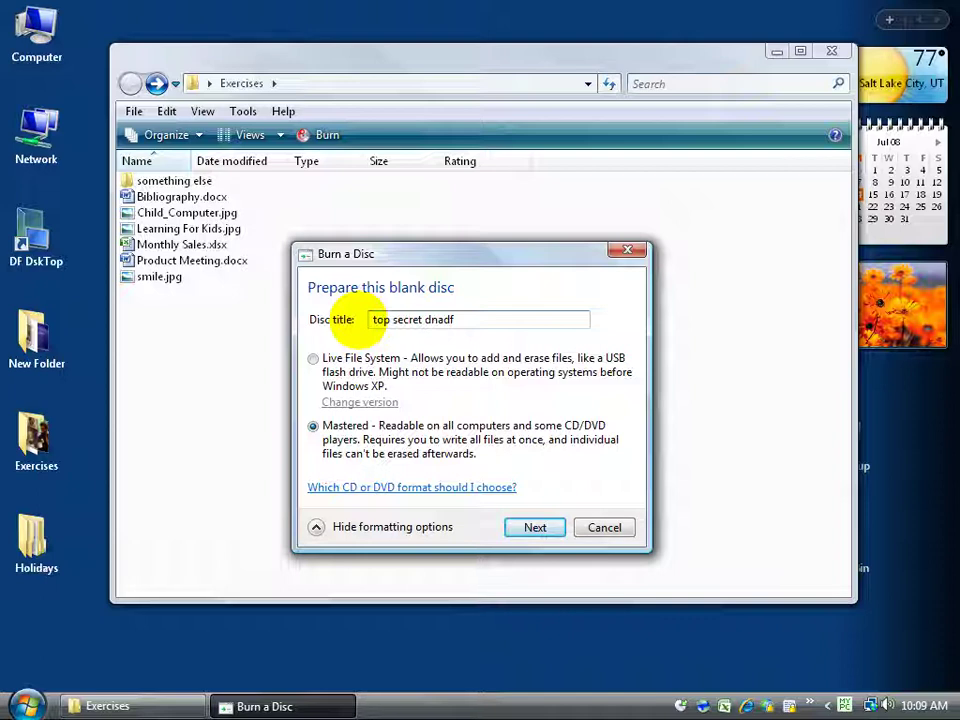
pyautogui.press('BackSpace')
pyautogui.press('BackSpace')
pyautogui.press('BackSpace')
pyautogui.press('BackSpace')
pyautogui.press('BackSpace')
pyautogui.click(533, 527)
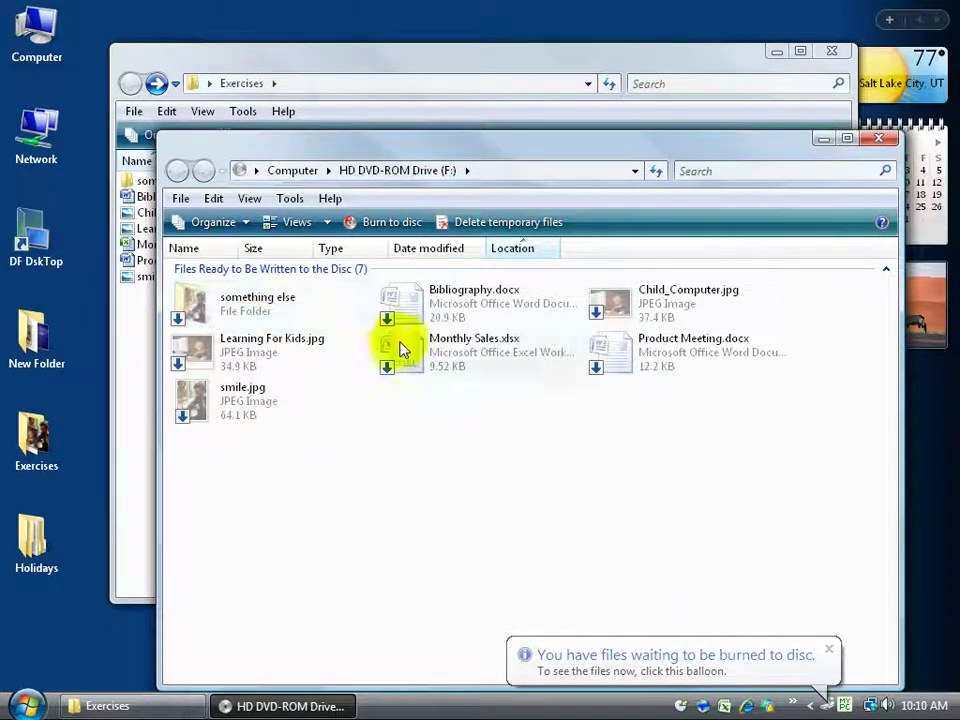
# Move the drive F: window aside and back into place
pyautogui.moveTo(336, 144); pyautogui.dragTo(456, 140)
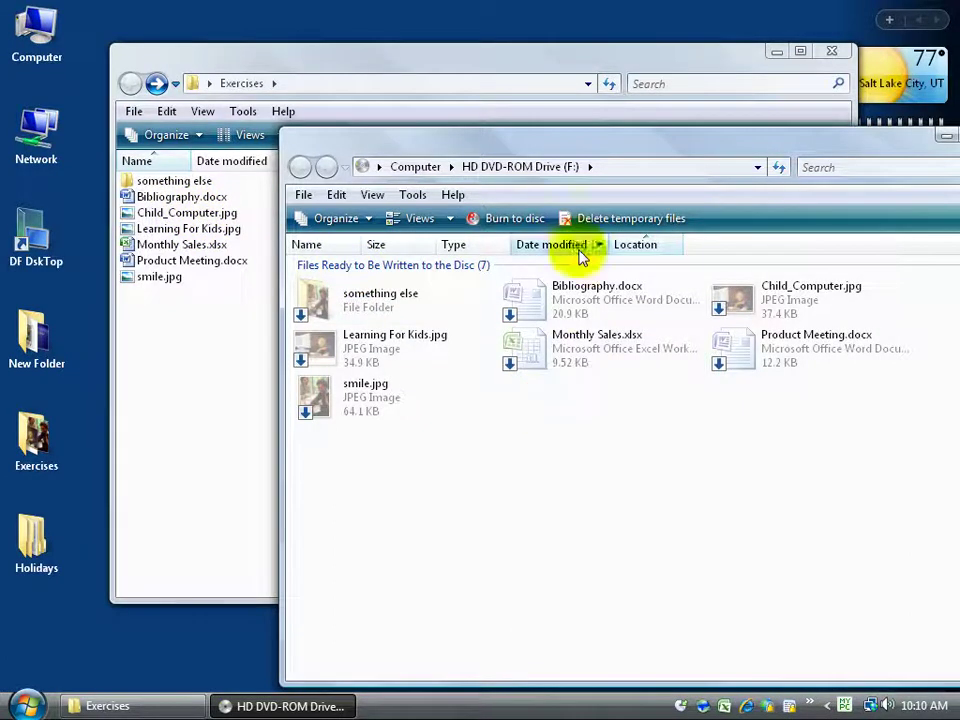
pyautogui.moveTo(589, 152); pyautogui.dragTo(461, 124)
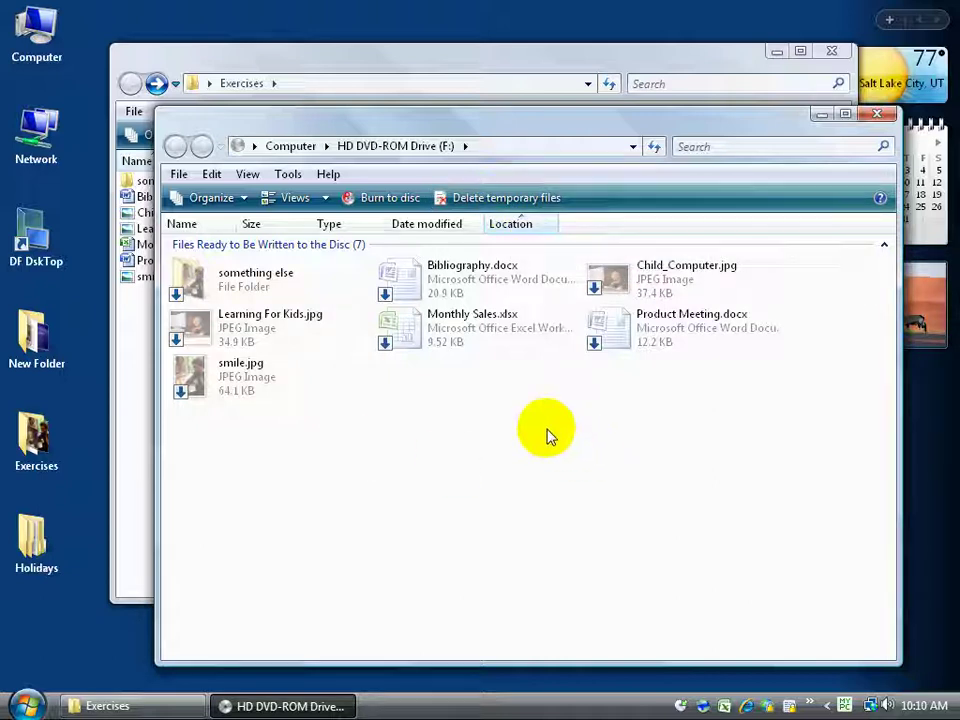
# Delete the temporary disc files, close the drive window, and queue the Exercises files again
pyautogui.click(513, 200)
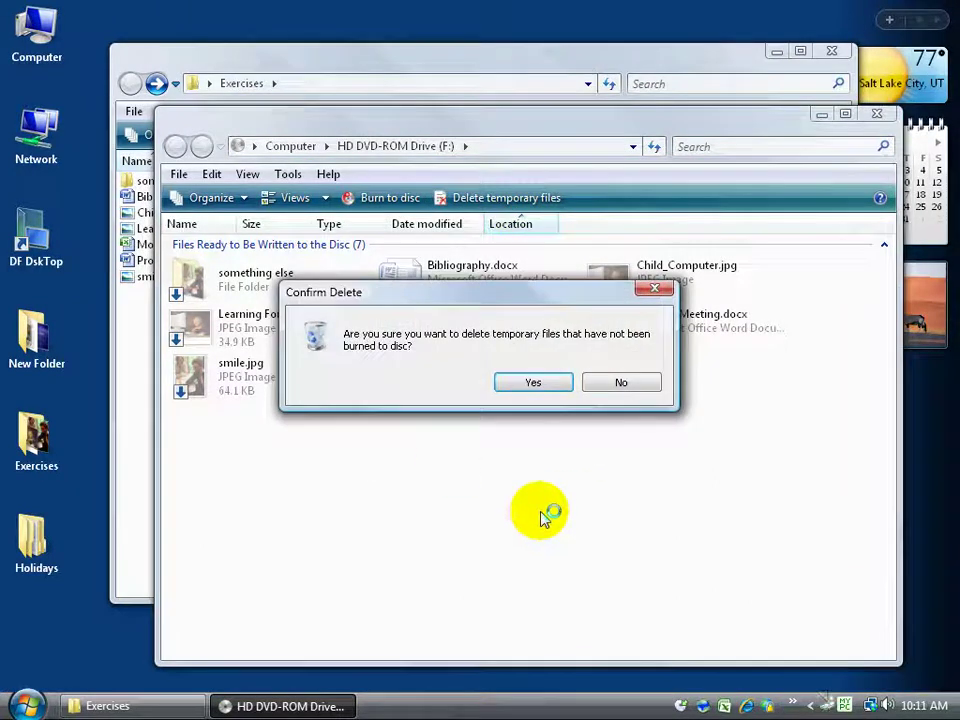
pyautogui.click(534, 386)
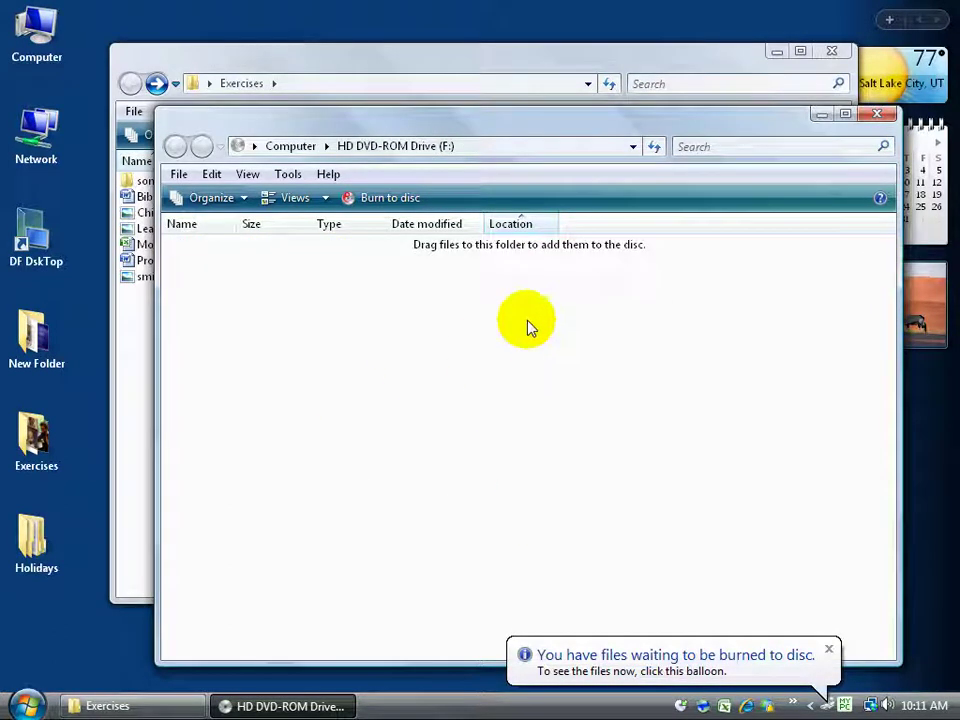
pyautogui.click(876, 114)
pyautogui.click(321, 145)
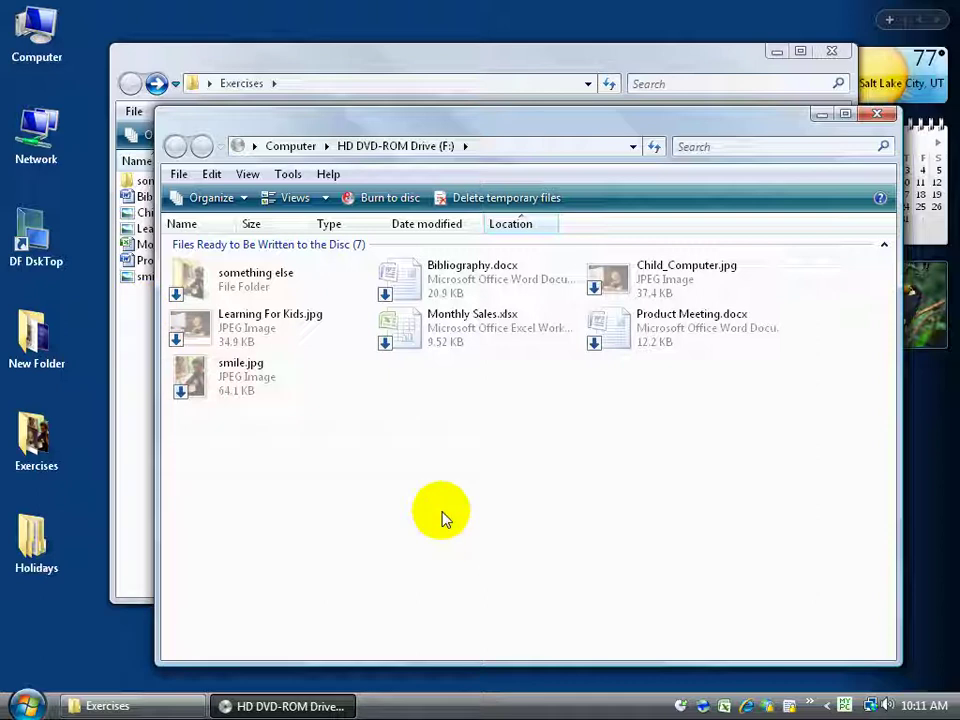
# Open the Burn to disc wizard at 40x recording speed, closing after writing
pyautogui.click(378, 200)
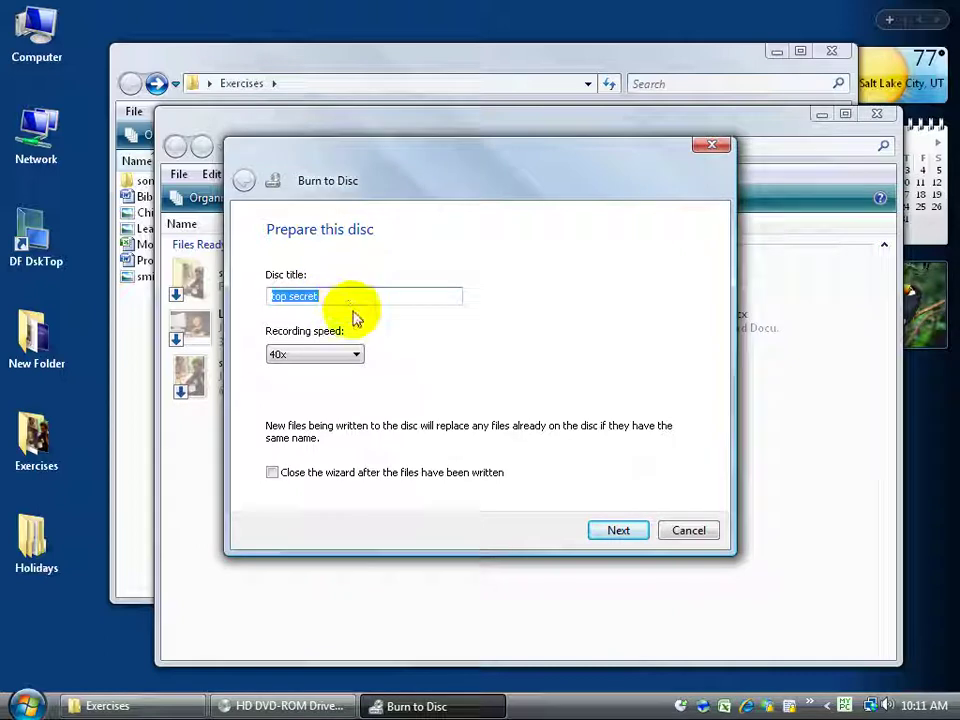
pyautogui.click(356, 356)
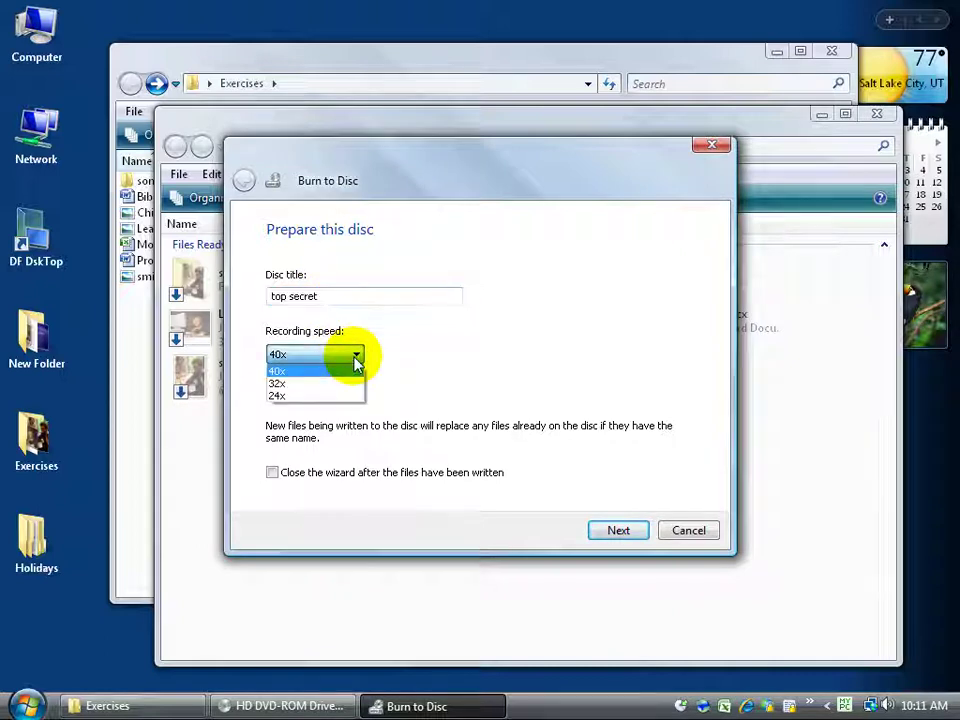
pyautogui.click(301, 372)
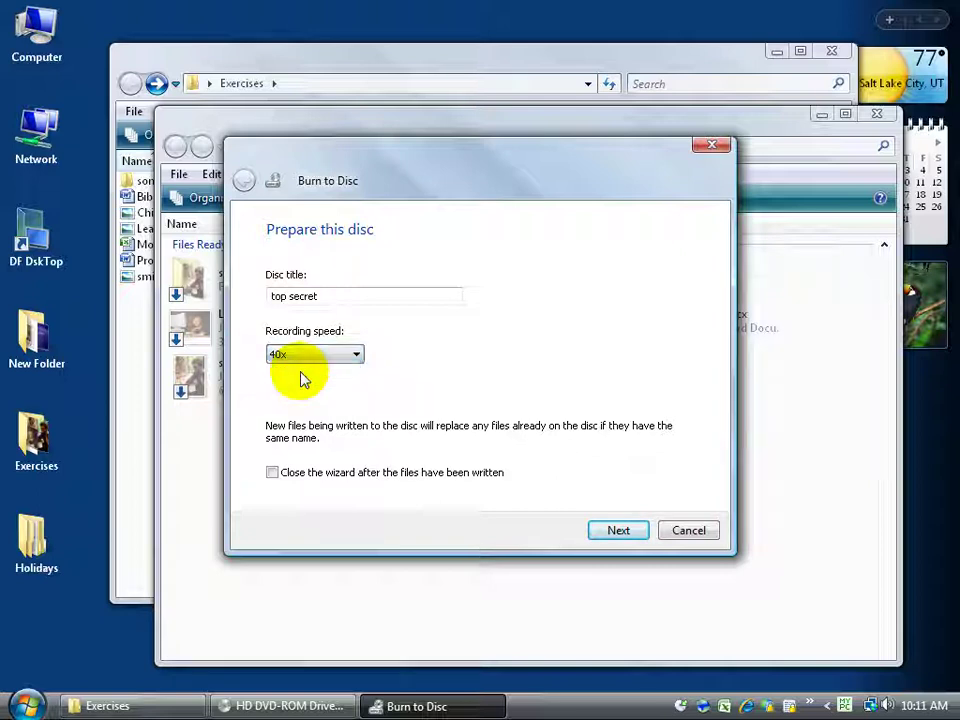
pyautogui.click(274, 476)
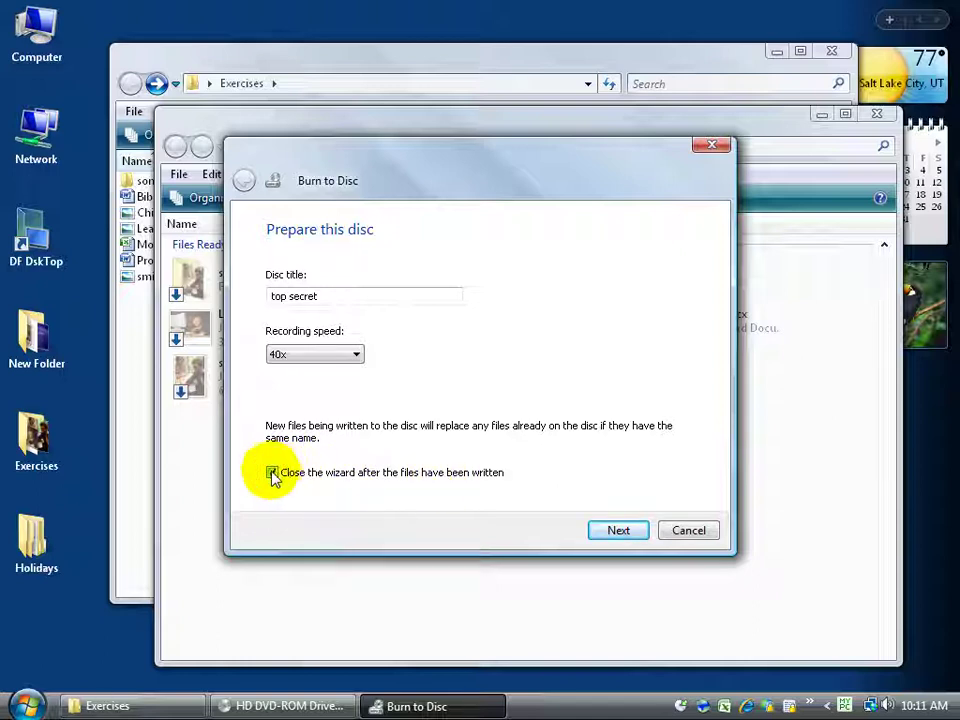
# Write the files to the top secret disc without another copy, then close Exercises
pyautogui.click(617, 530)
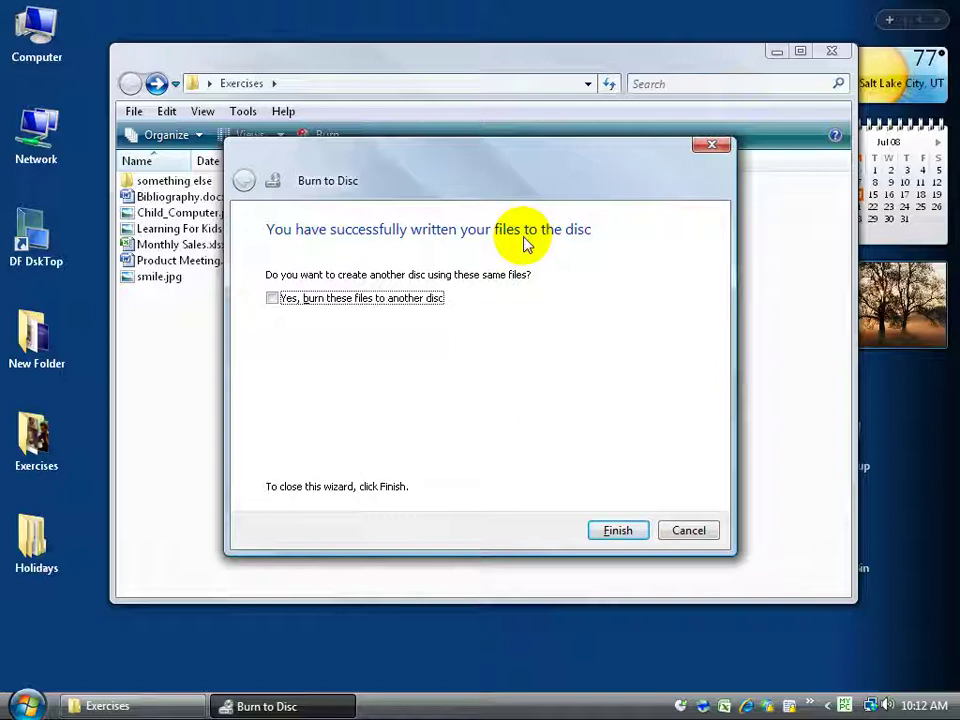
pyautogui.click(272, 299)
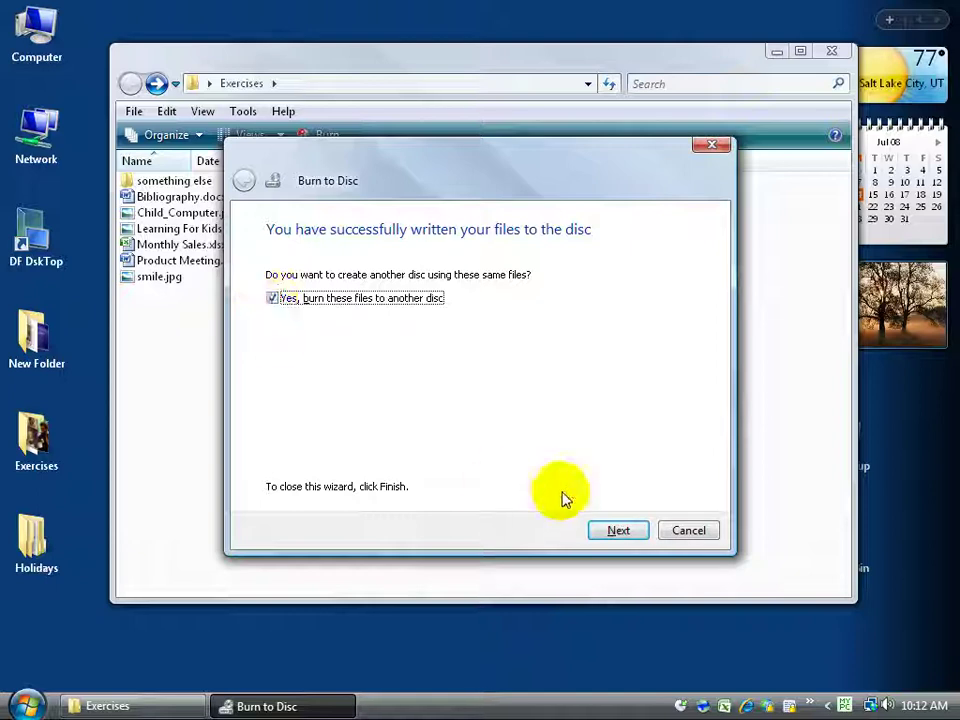
pyautogui.click(272, 299)
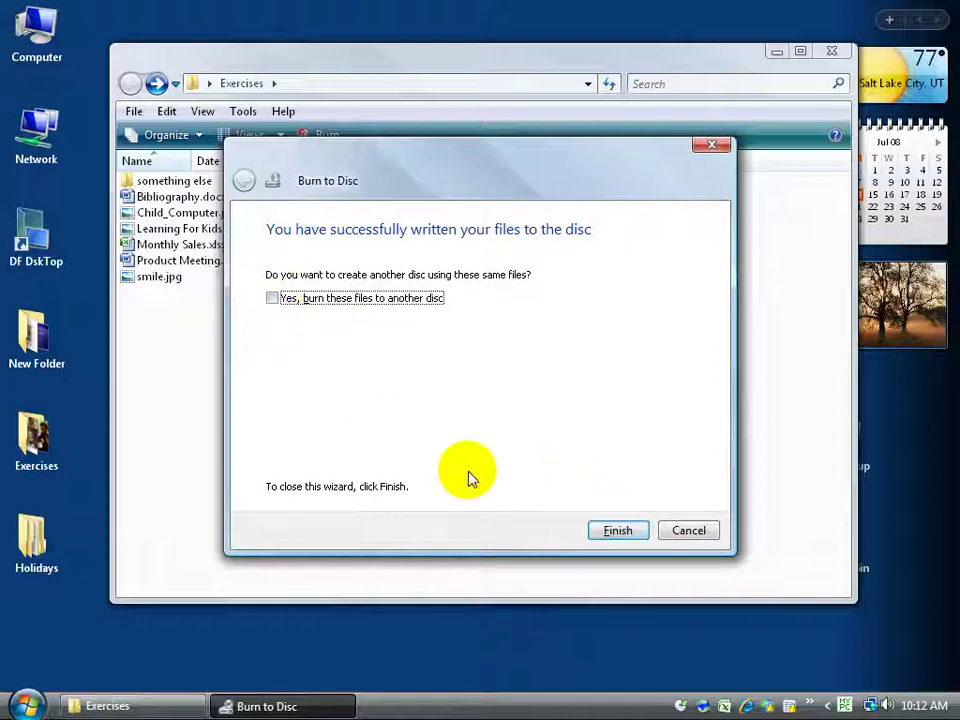
pyautogui.click(616, 533)
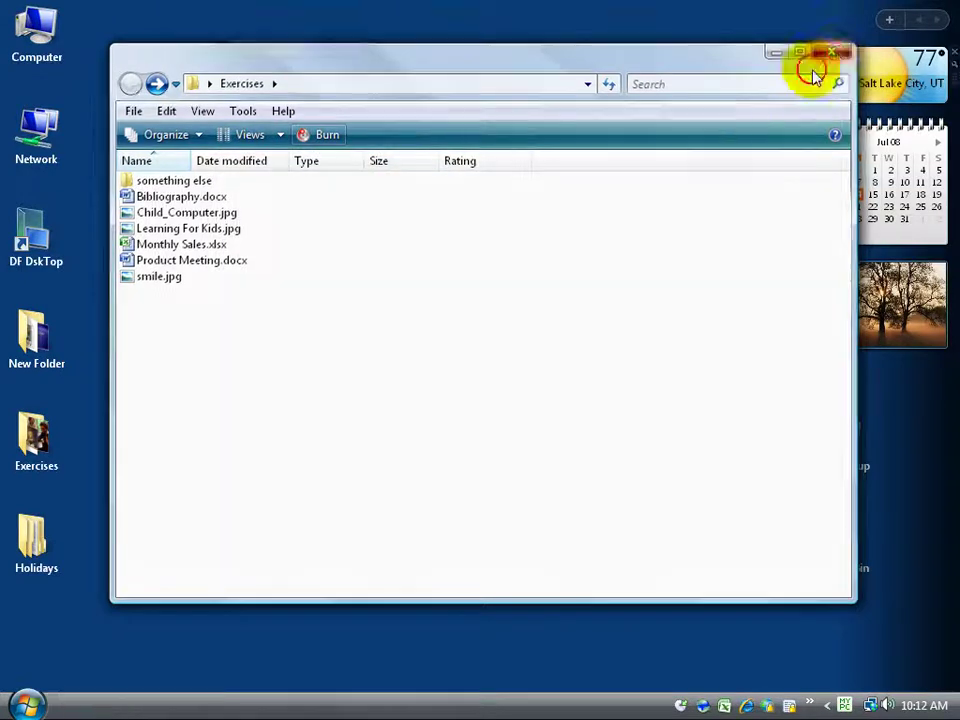
pyautogui.click(831, 51)
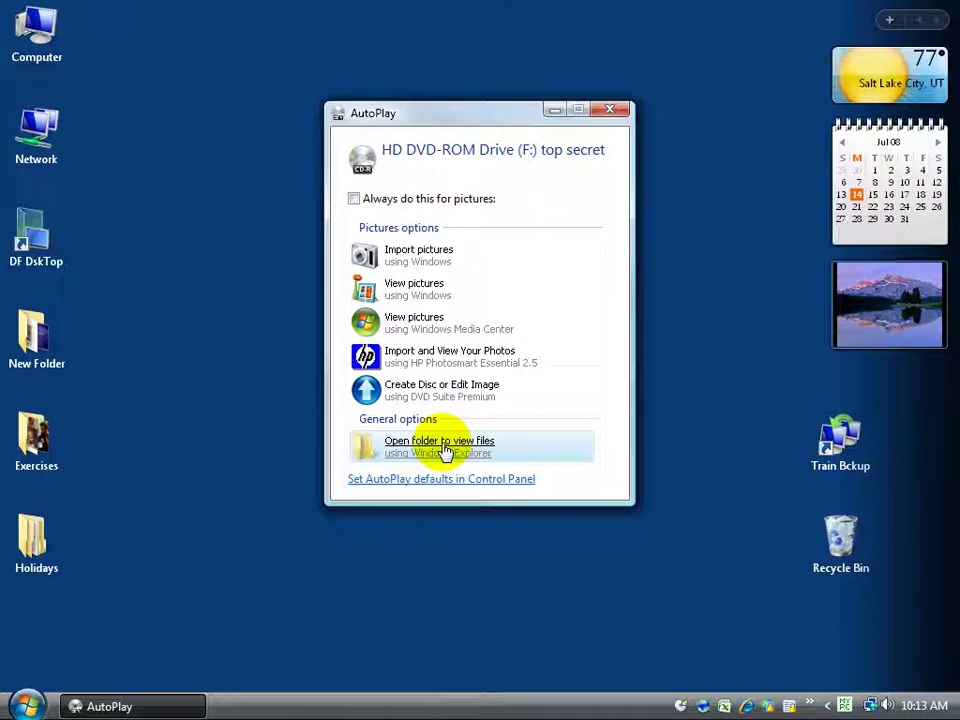
# Browse the top secret disc and copy its 'something else' folder and Child_Computer.jpg onto the desktop
pyautogui.click(445, 452)
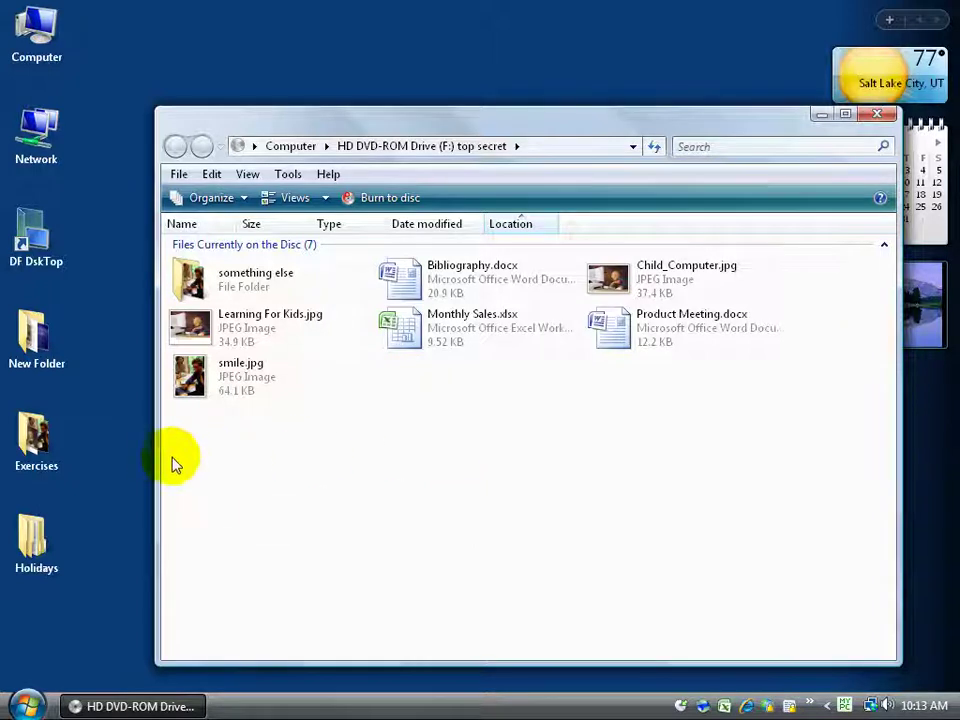
pyautogui.moveTo(158, 452); pyautogui.dragTo(559, 467)
pyautogui.moveTo(589, 277); pyautogui.dragTo(437, 413)
pyautogui.moveTo(600, 376); pyautogui.dragTo(451, 475)
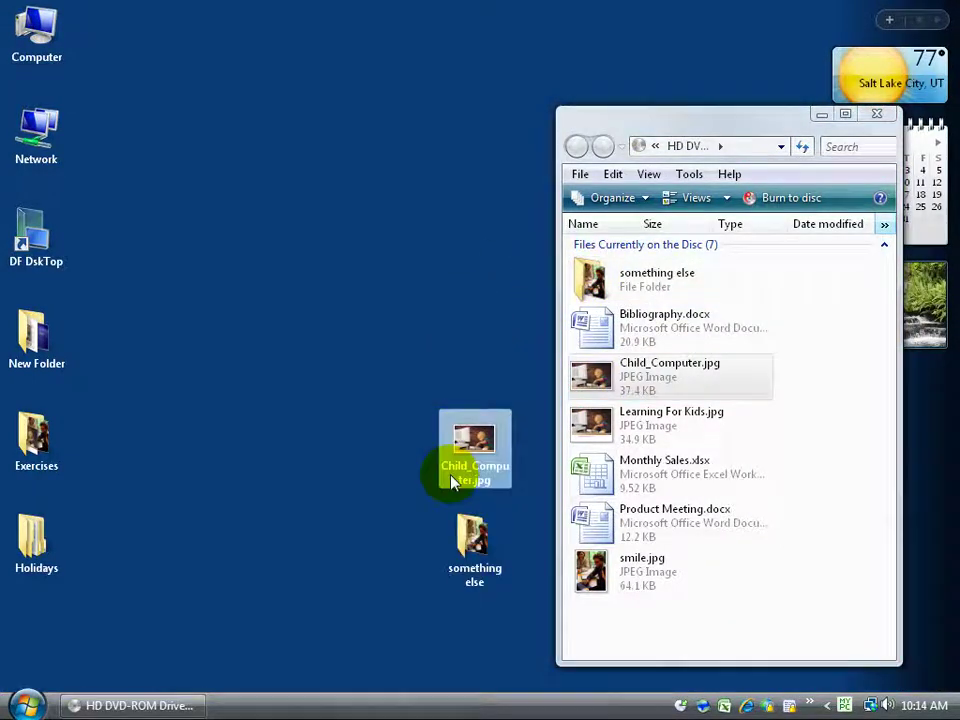